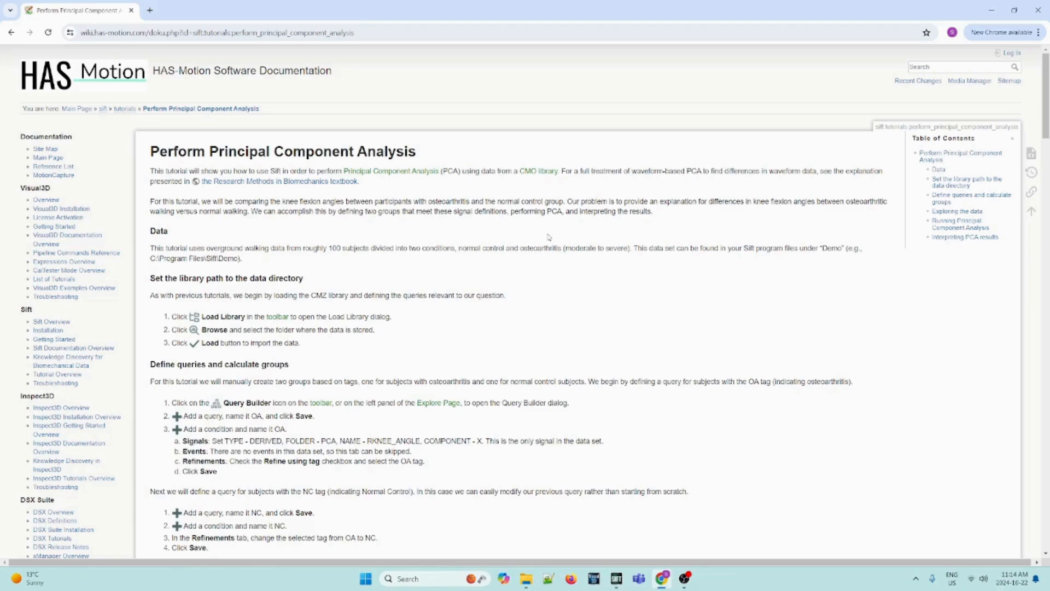
left_click_drag(360, 183, 200, 183)
left_click(522, 237)
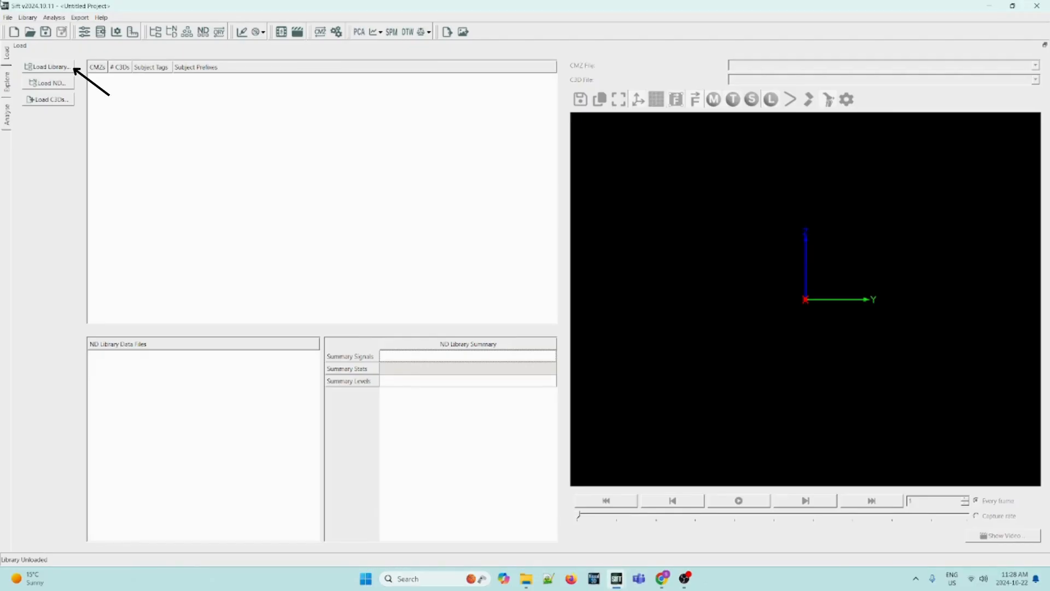
Load the data library from the folder C:\Program Files\Sift\Demo
left_click(63, 66)
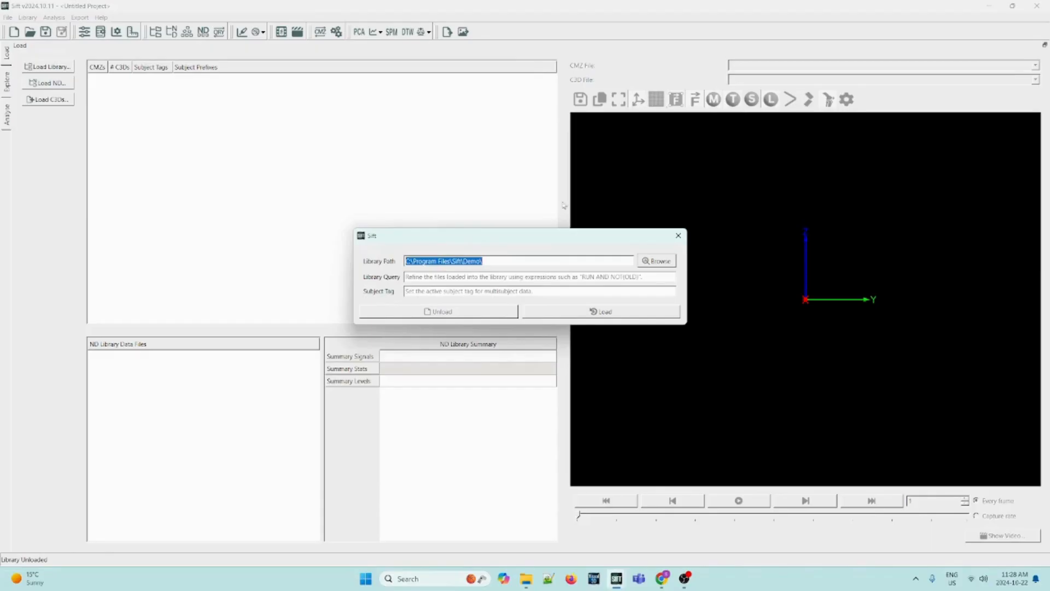
left_click(663, 265)
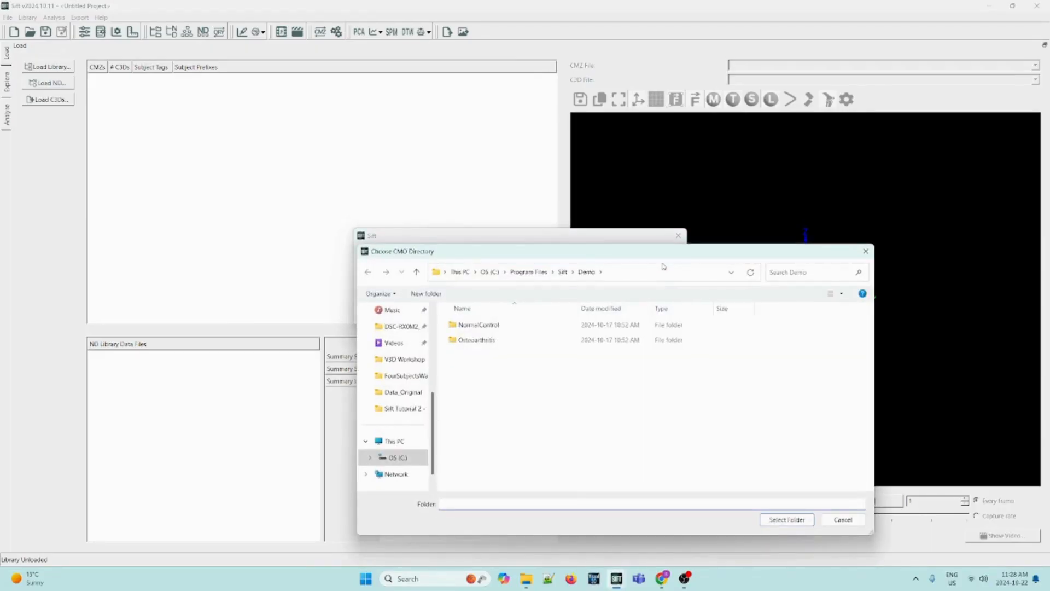
scroll(393, 437, "down", 1)
left_click(398, 441)
scroll(481, 423, "down", 1)
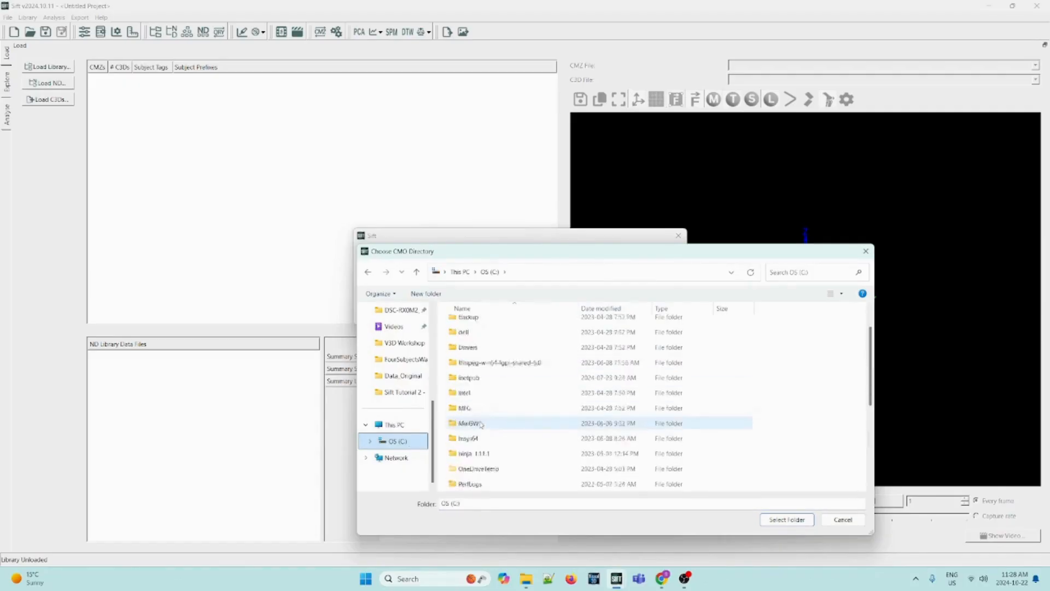
scroll(480, 424, "down", 2)
double_click(492, 407)
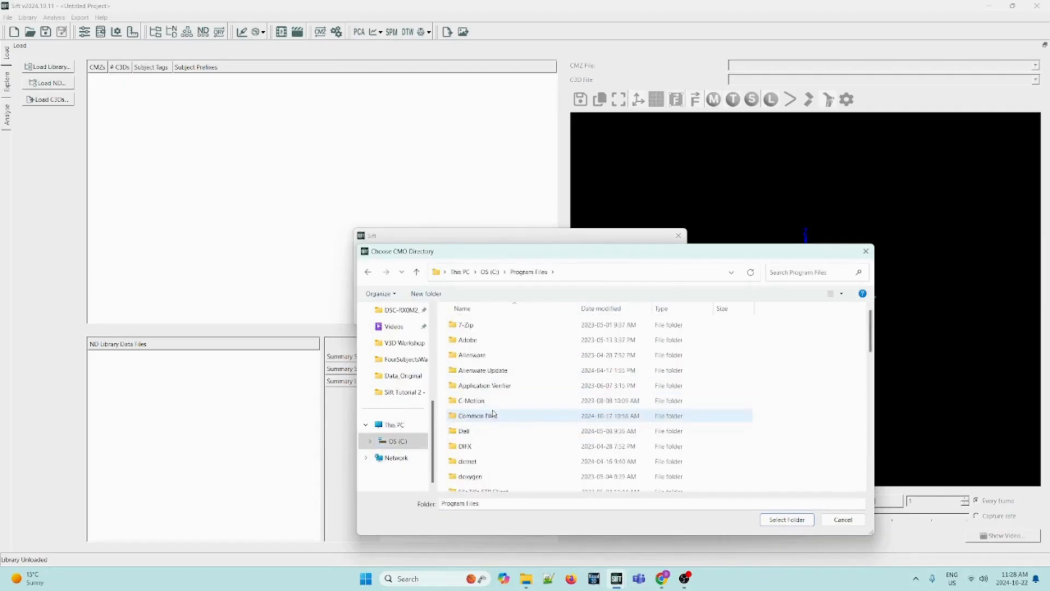
scroll(494, 413, "down", 10)
scroll(493, 413, "up", 2)
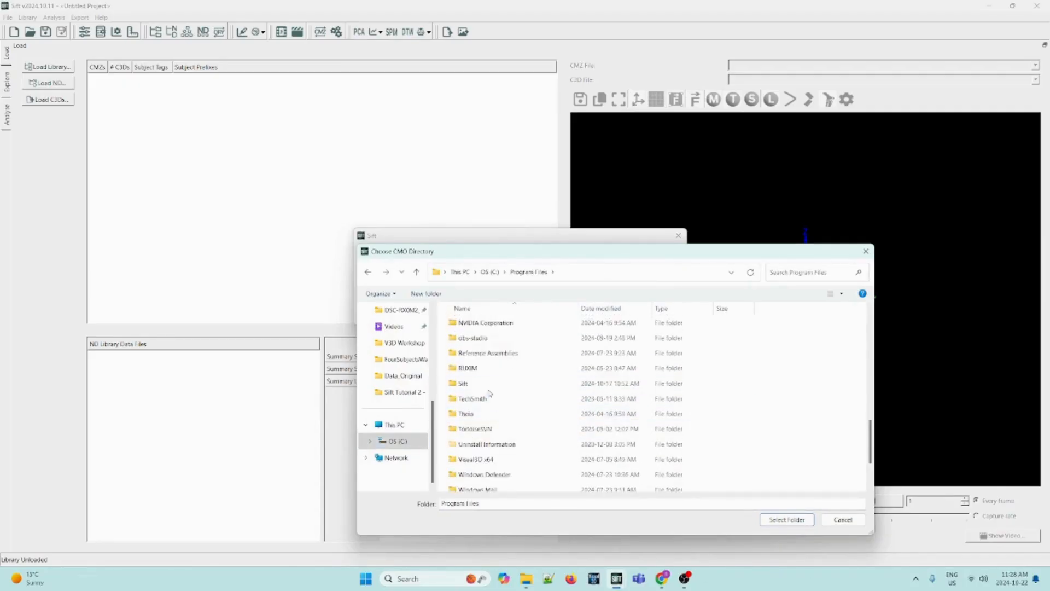
double_click(491, 384)
left_click(519, 325)
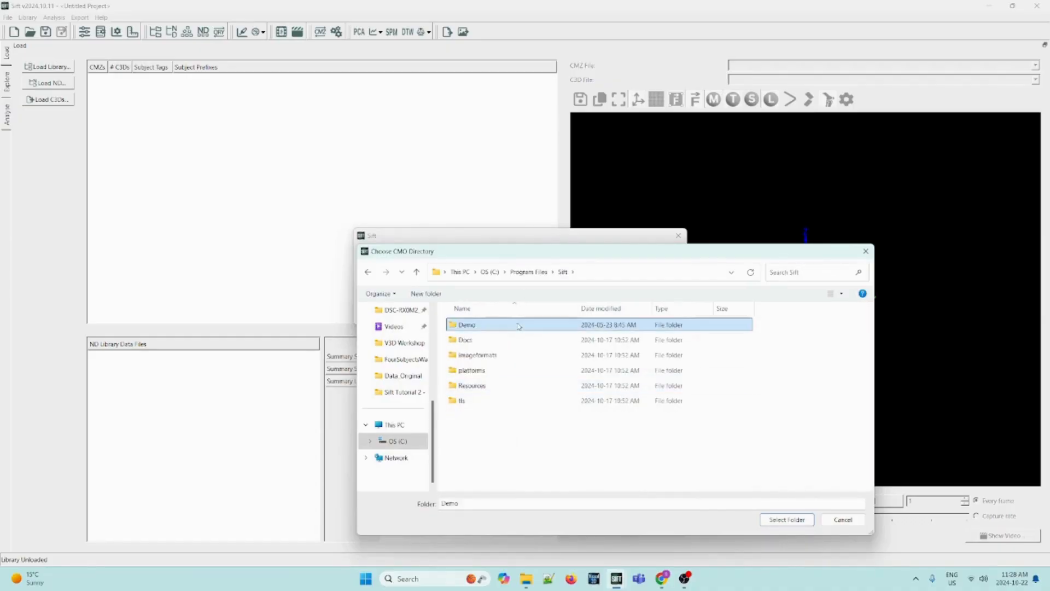
left_click(810, 519)
left_click(646, 317)
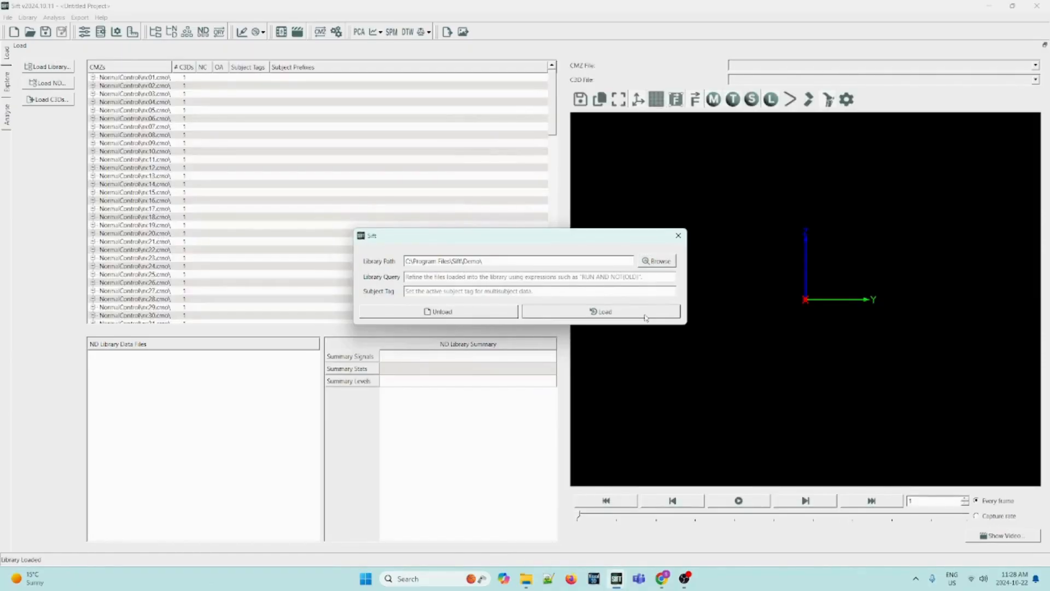
left_click(678, 235)
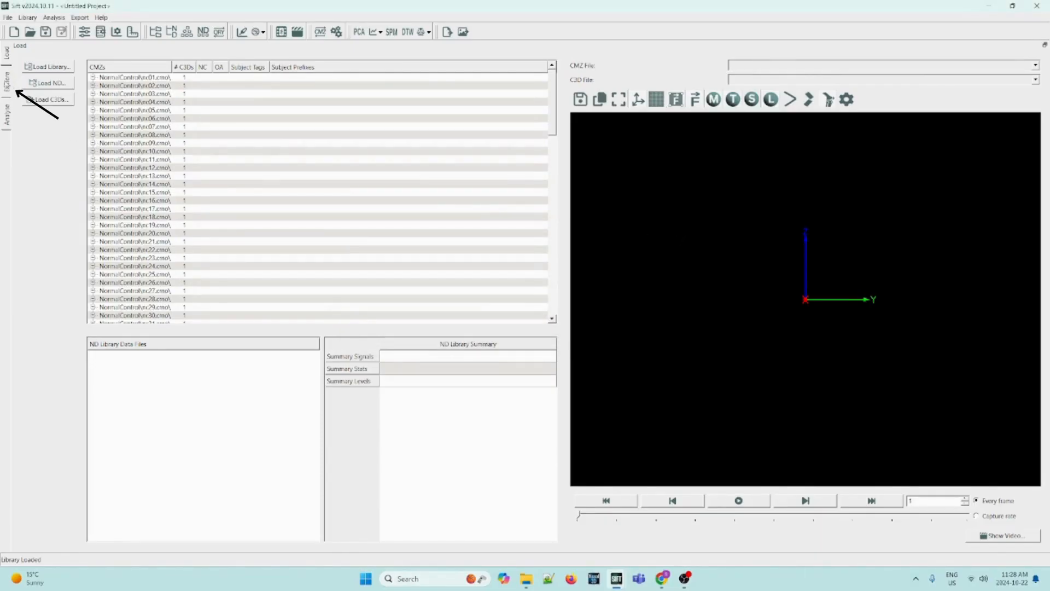
Start building library queries from the Explore page and add a query named OA
left_click(6, 82)
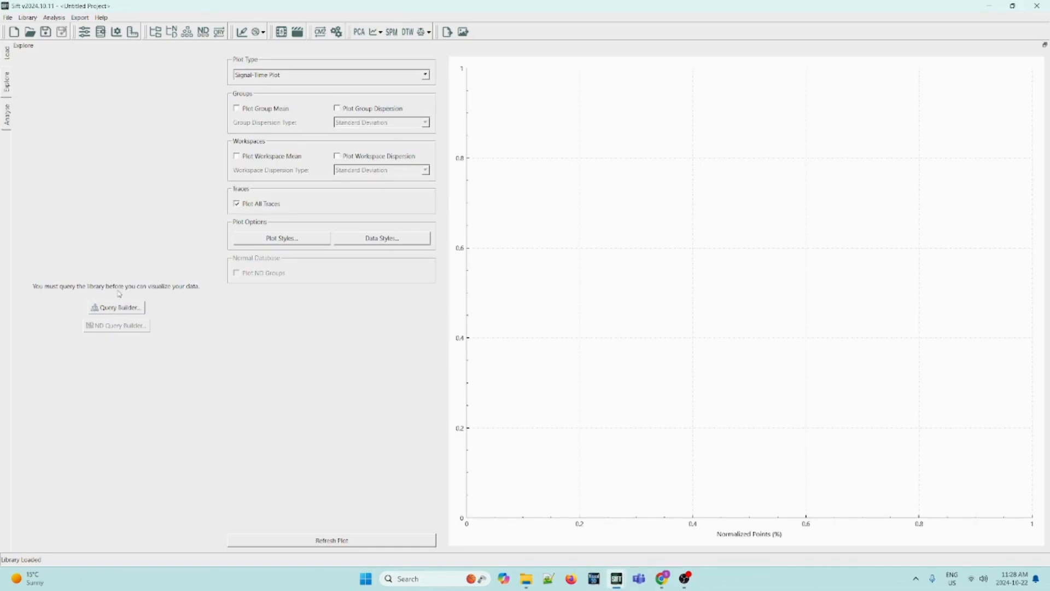
left_click(117, 309)
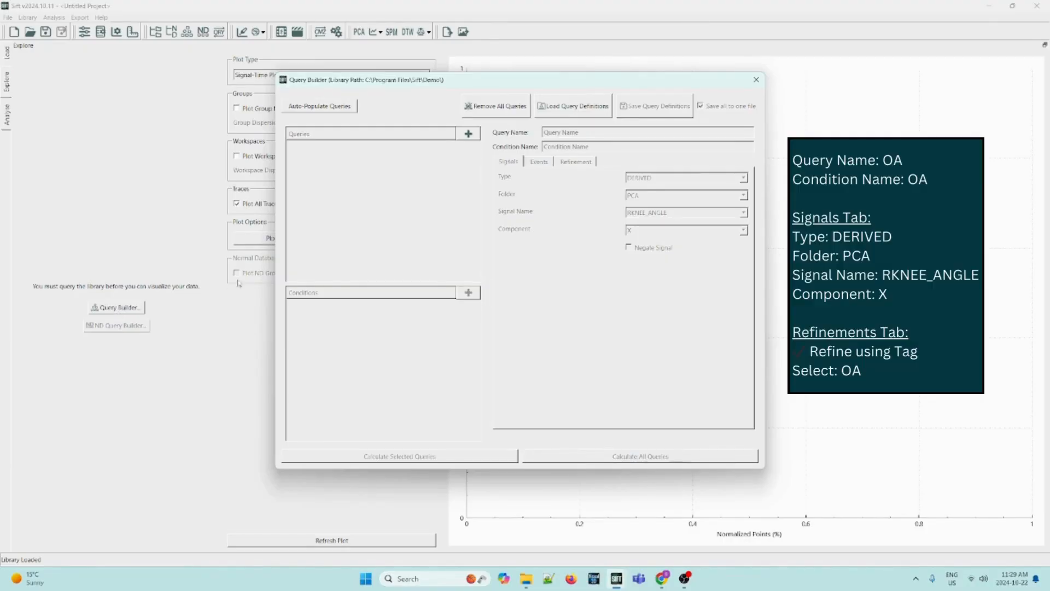
left_click(469, 134)
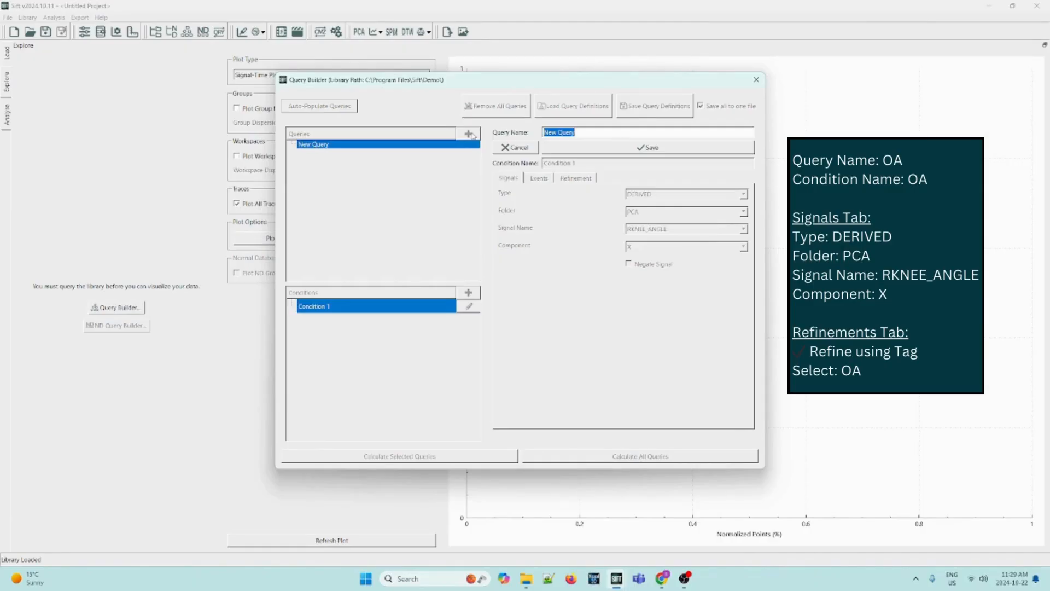
type("OA")
left_click(586, 148)
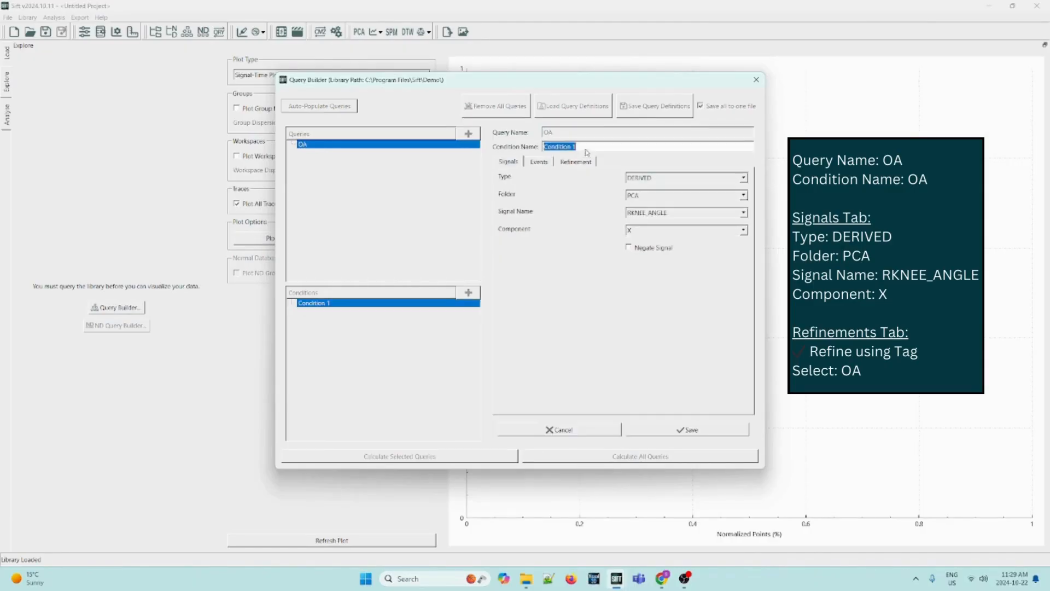
Name the OA query's condition OA, refine it using the OA tag, and save it
type("OA")
left_click(549, 162)
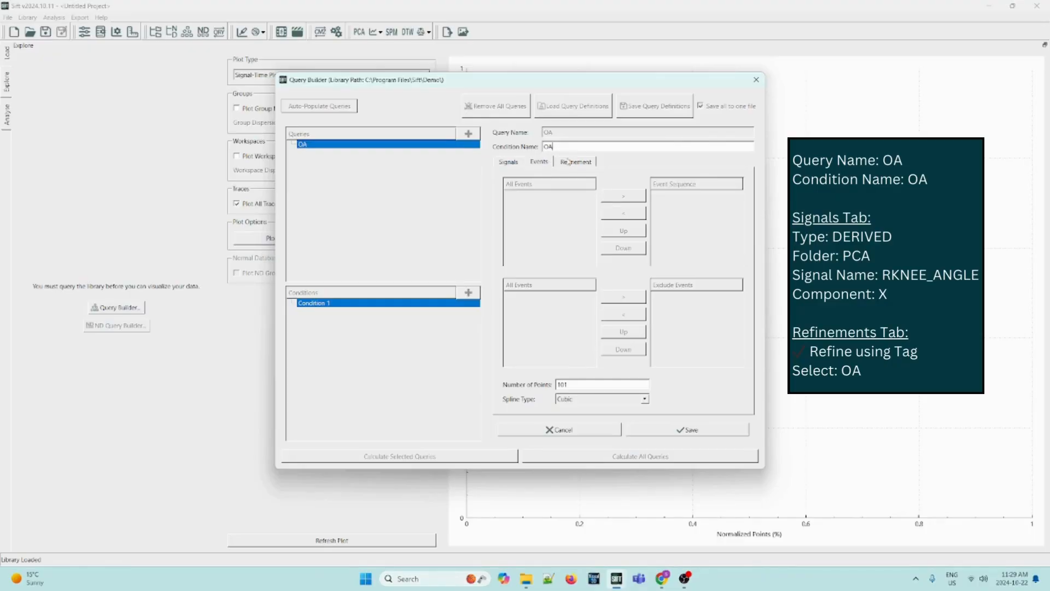
left_click(576, 161)
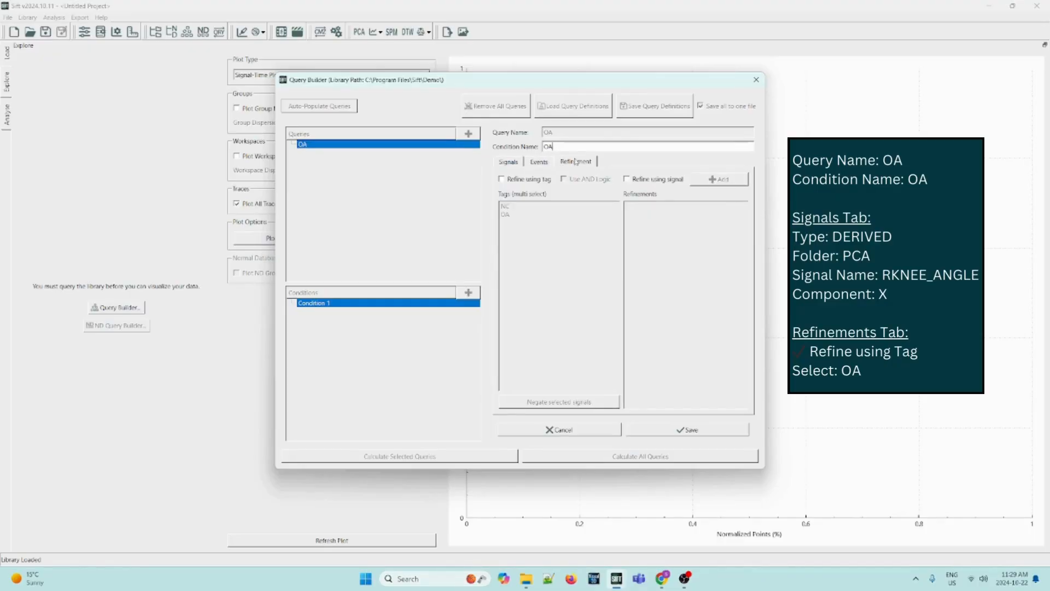
left_click(531, 180)
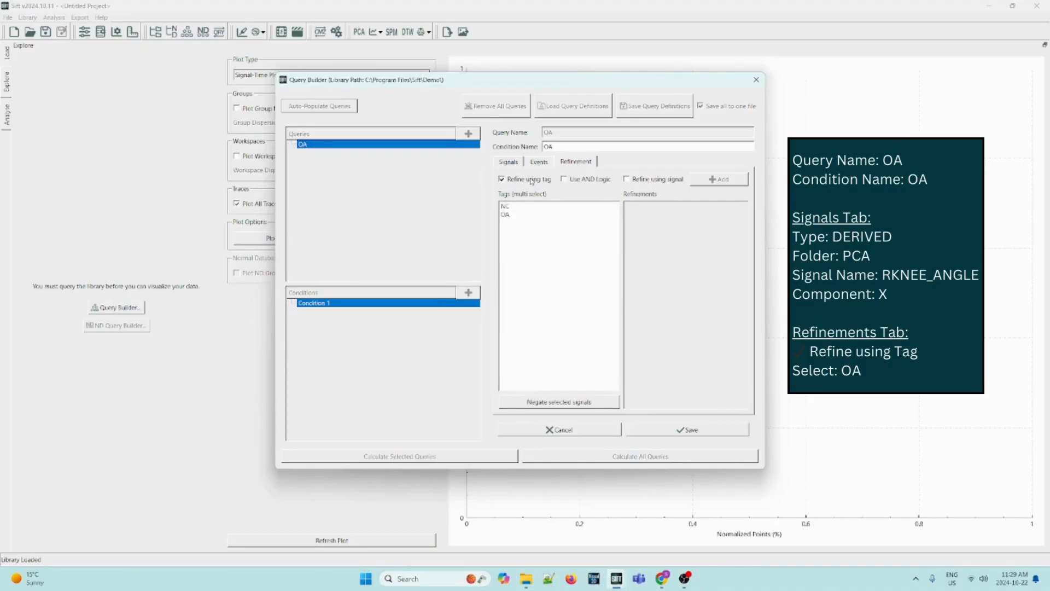
left_click(520, 214)
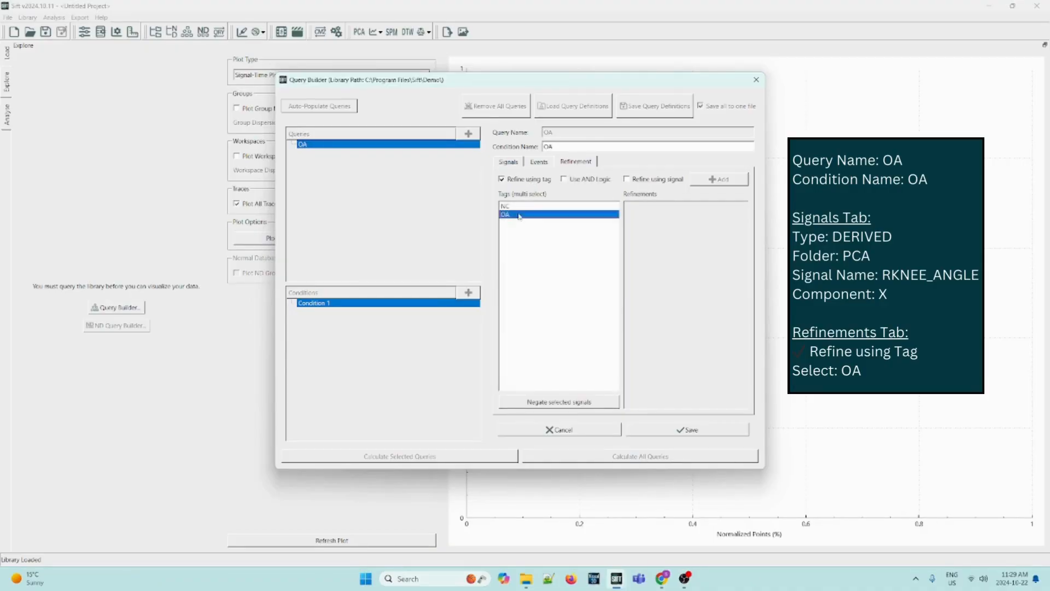
left_click(690, 430)
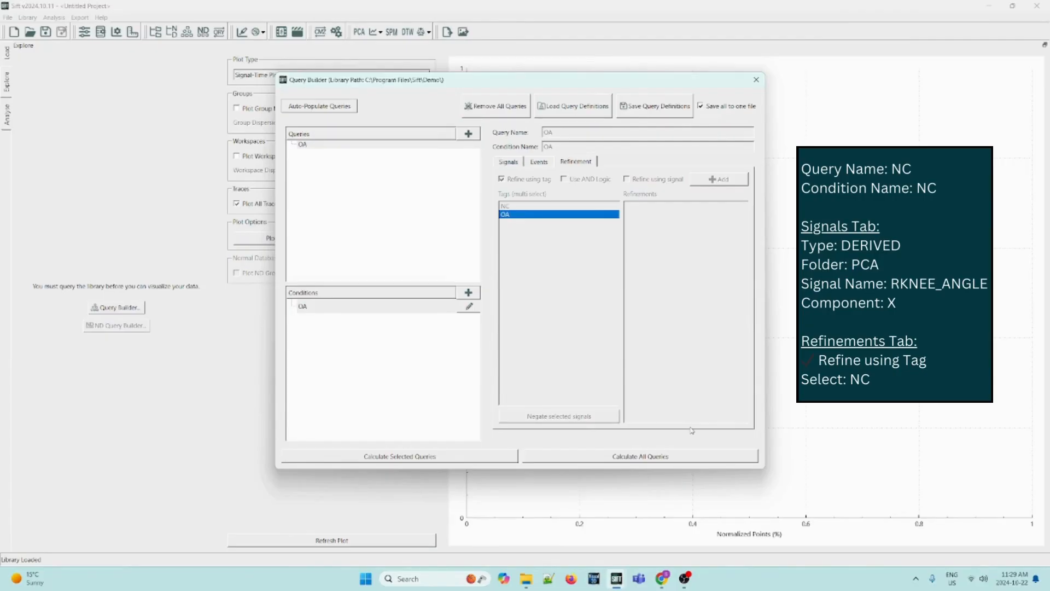
Add a second query named NC
left_click(469, 133)
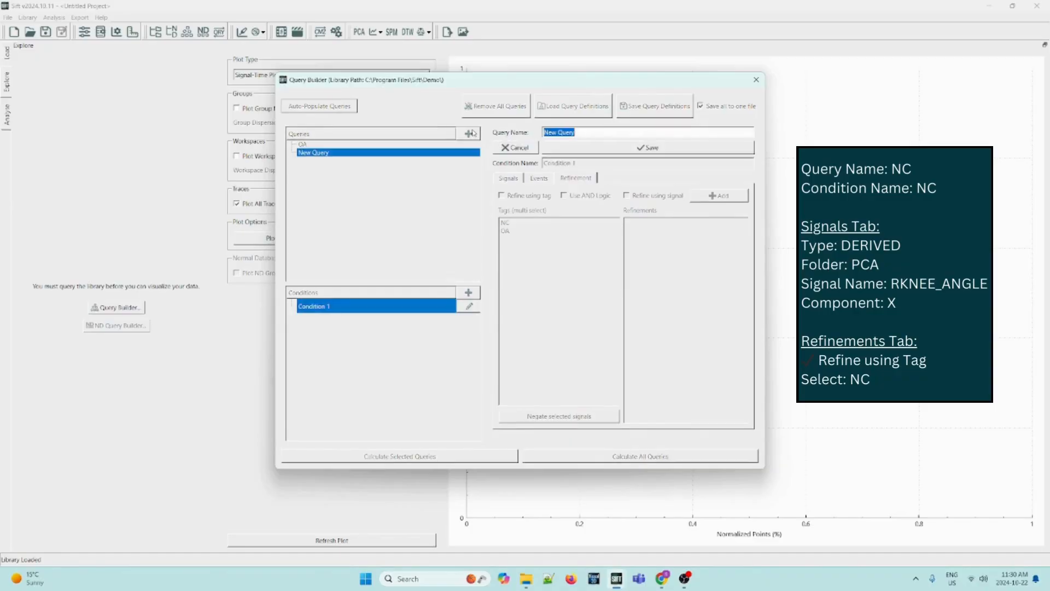
type("NC")
left_click(613, 152)
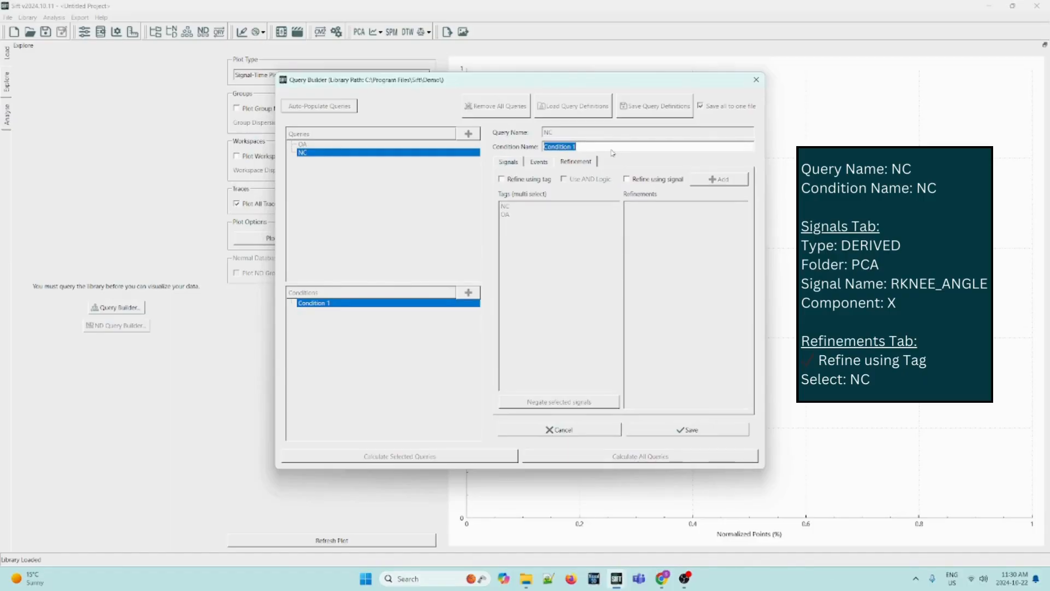
Name the NC query's condition NC, refine it using the NC tag, and save it
type("NC")
left_click(514, 163)
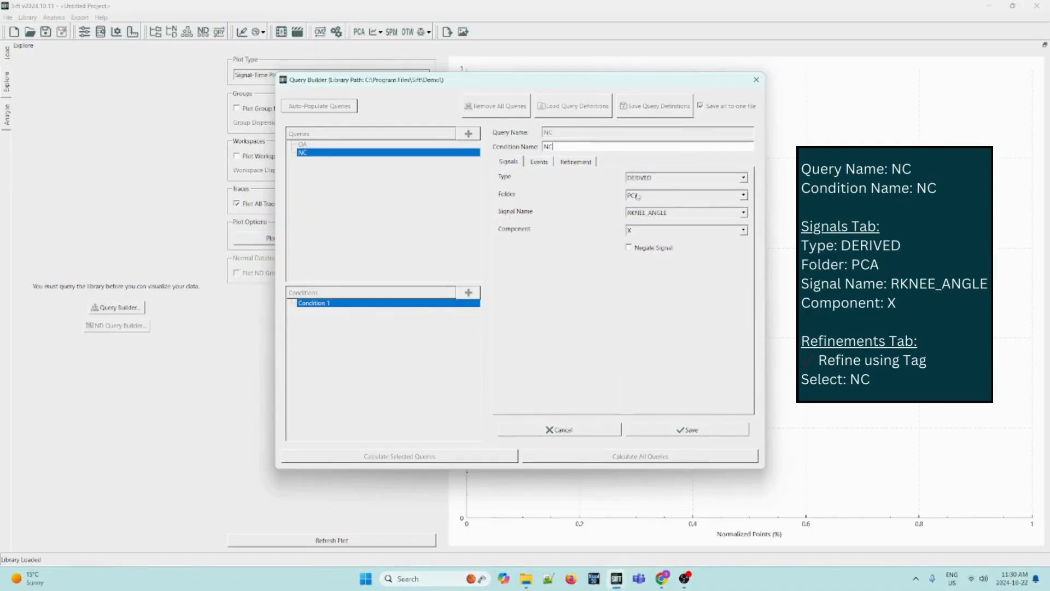
left_click(577, 163)
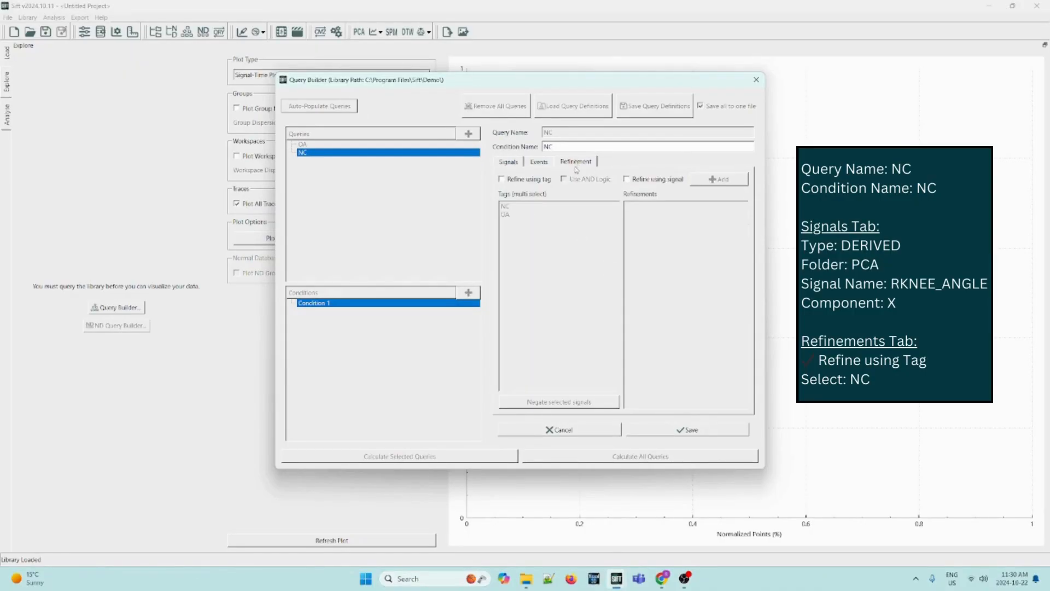
left_click(521, 180)
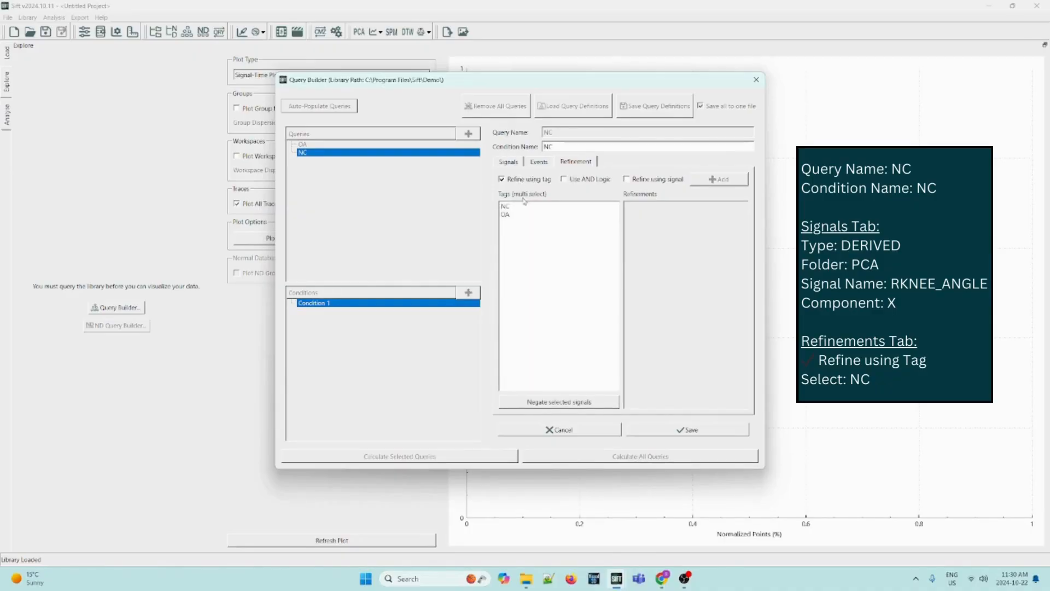
left_click(520, 206)
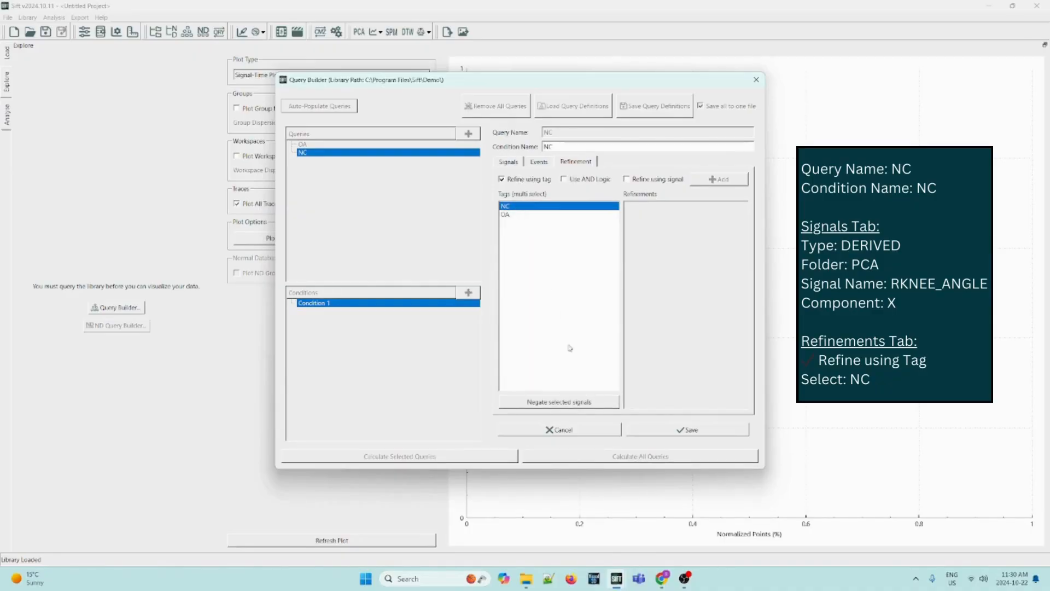
left_click(662, 431)
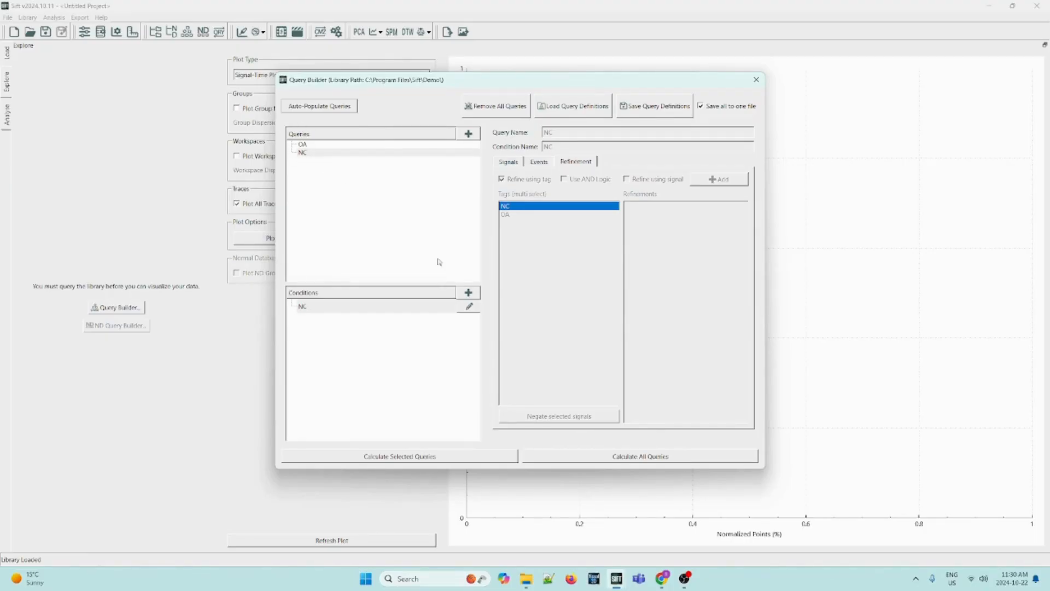
Calculate all queries and plot the OA and NC groups together
left_click(616, 457)
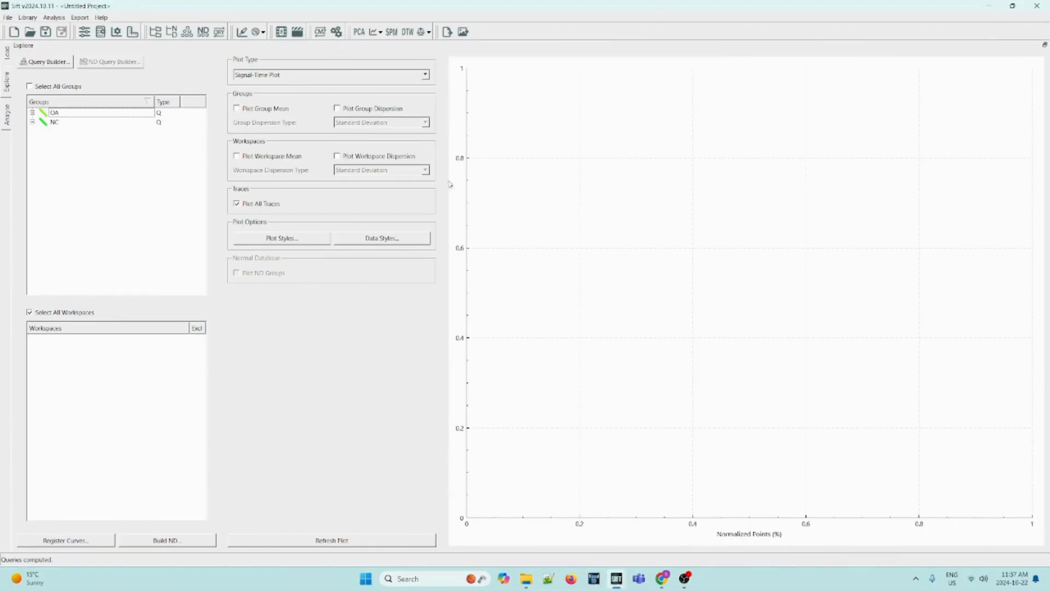
left_click(84, 117)
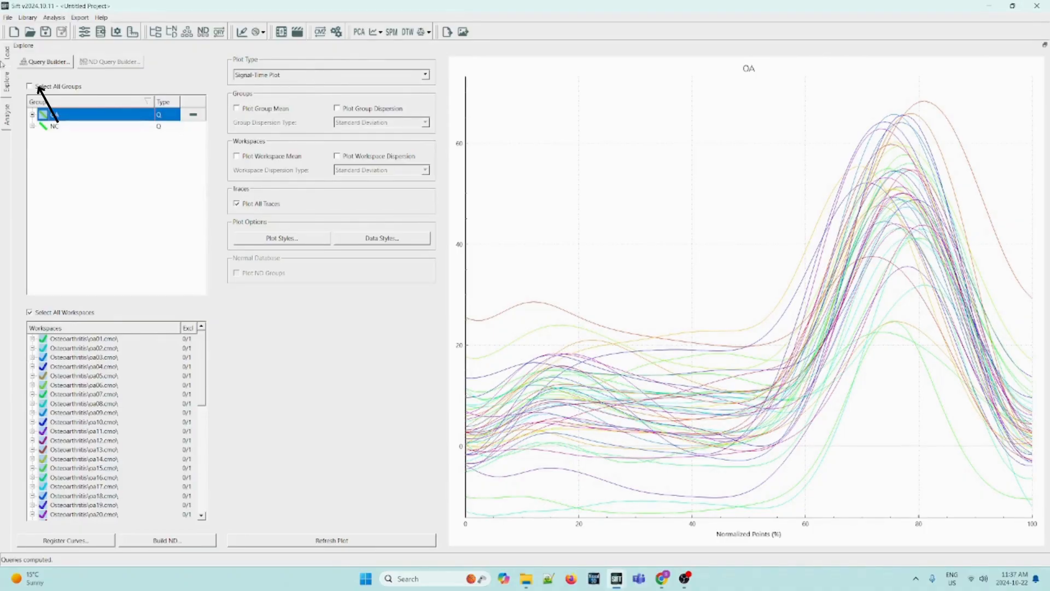
left_click(50, 88)
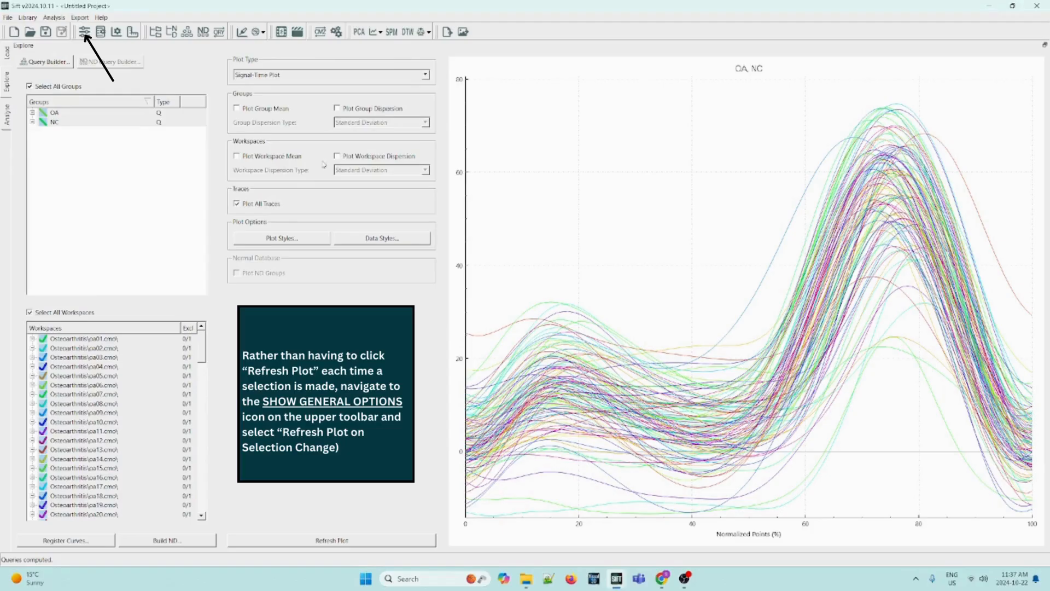
Plot the workspace means instead of all traces and take the display styles from the group
left_click(257, 158)
left_click(249, 205)
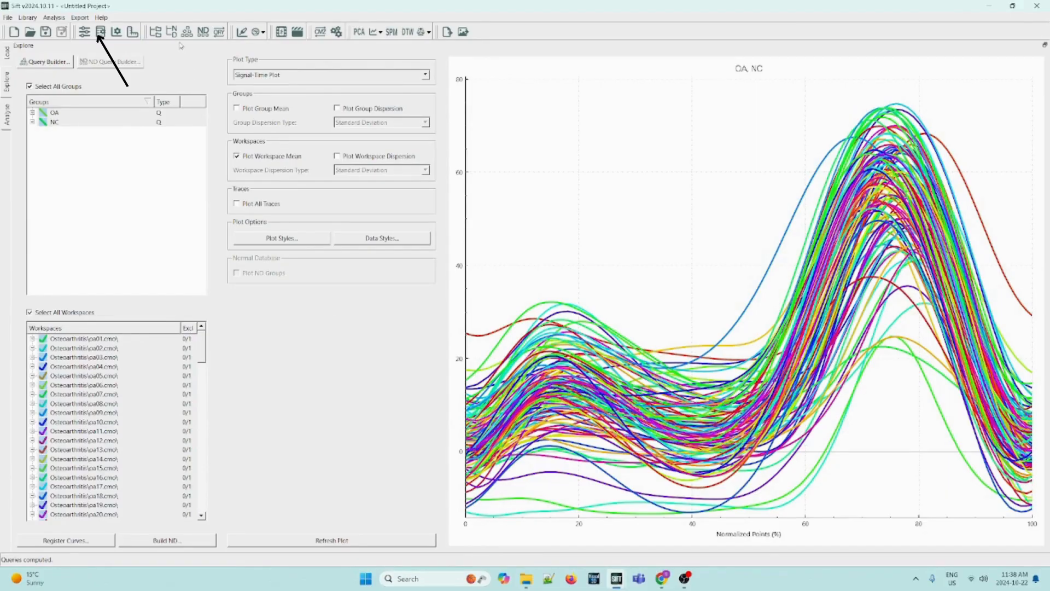
left_click(104, 36)
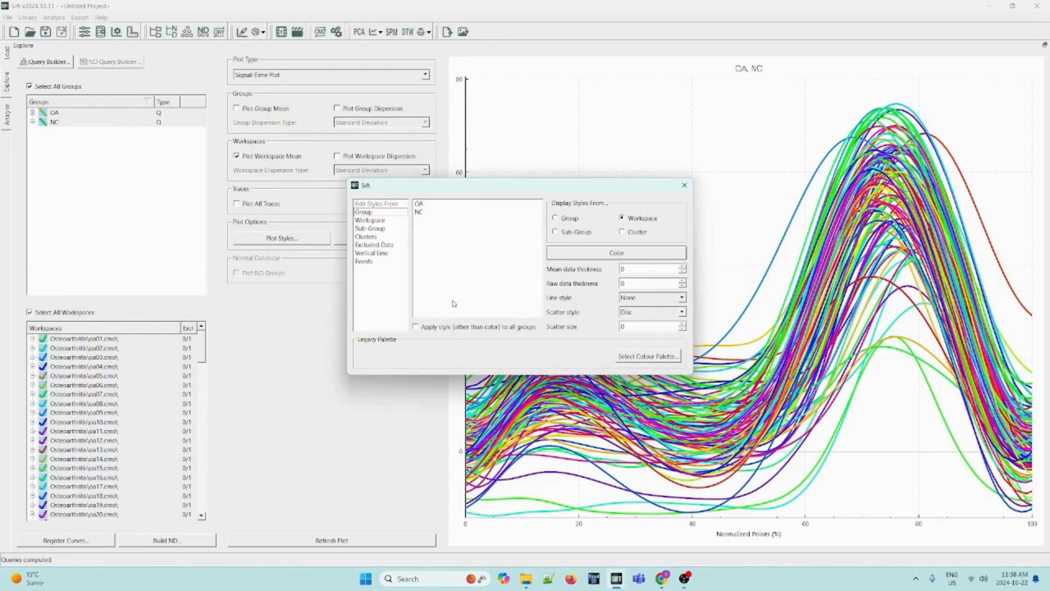
left_click(568, 218)
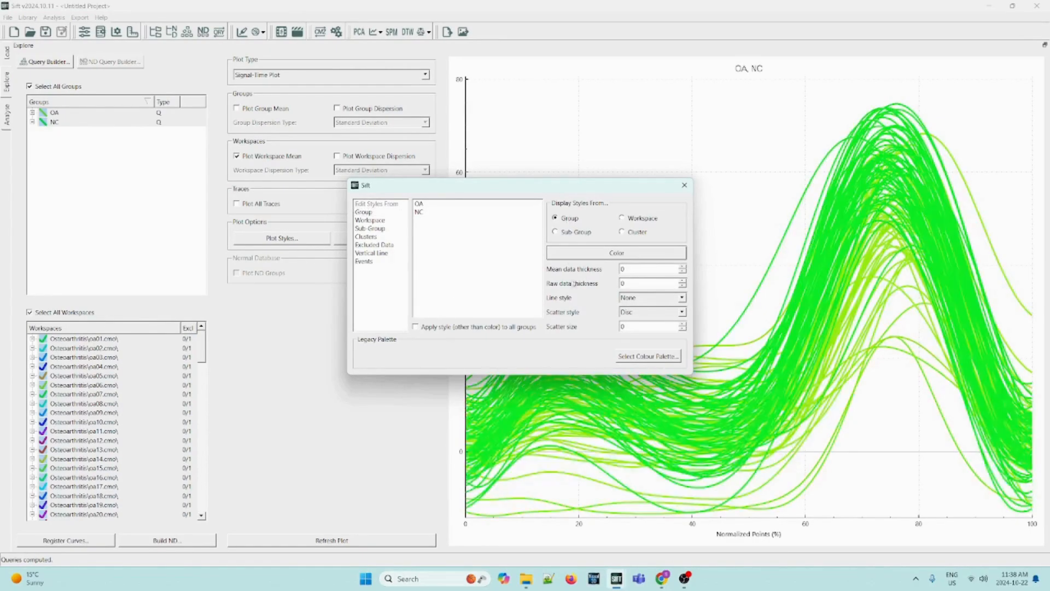
left_click(684, 185)
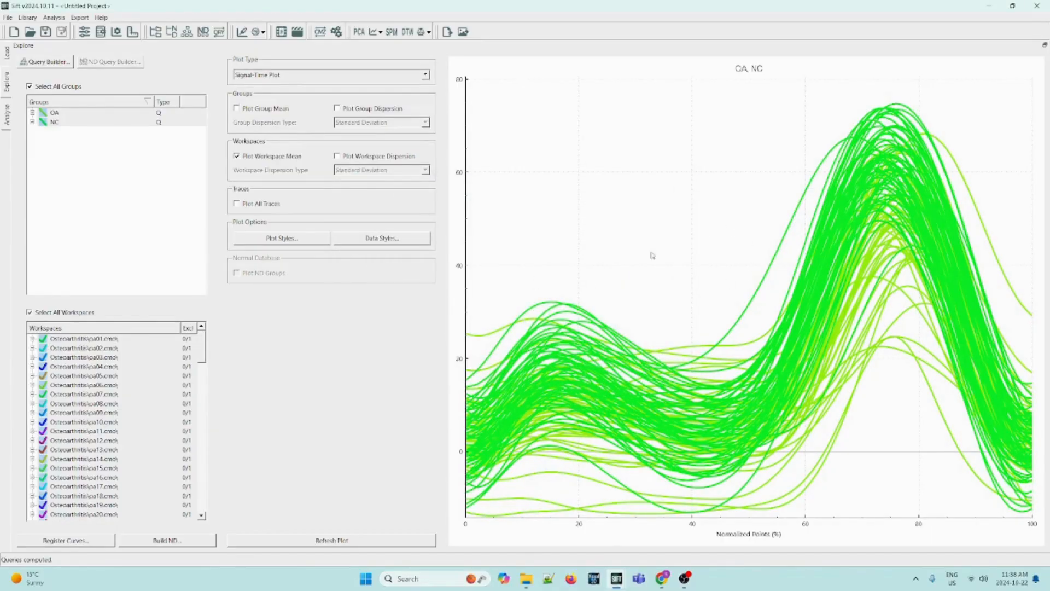
In the data styles, set the OA group's color to dark blue (#00007f)
left_click(361, 243)
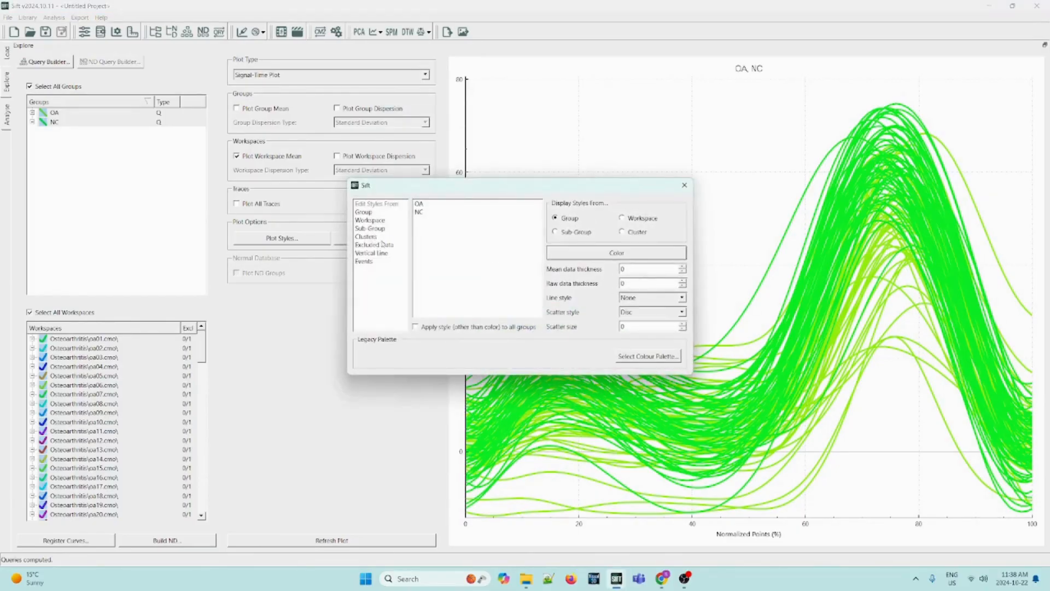
left_click(476, 205)
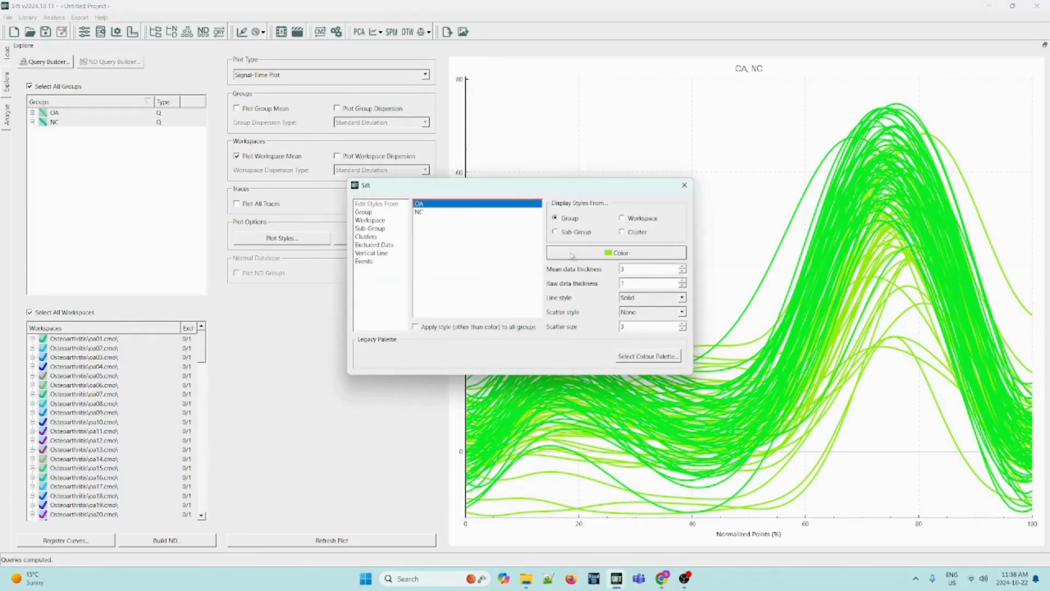
left_click(573, 253)
left_click(402, 202)
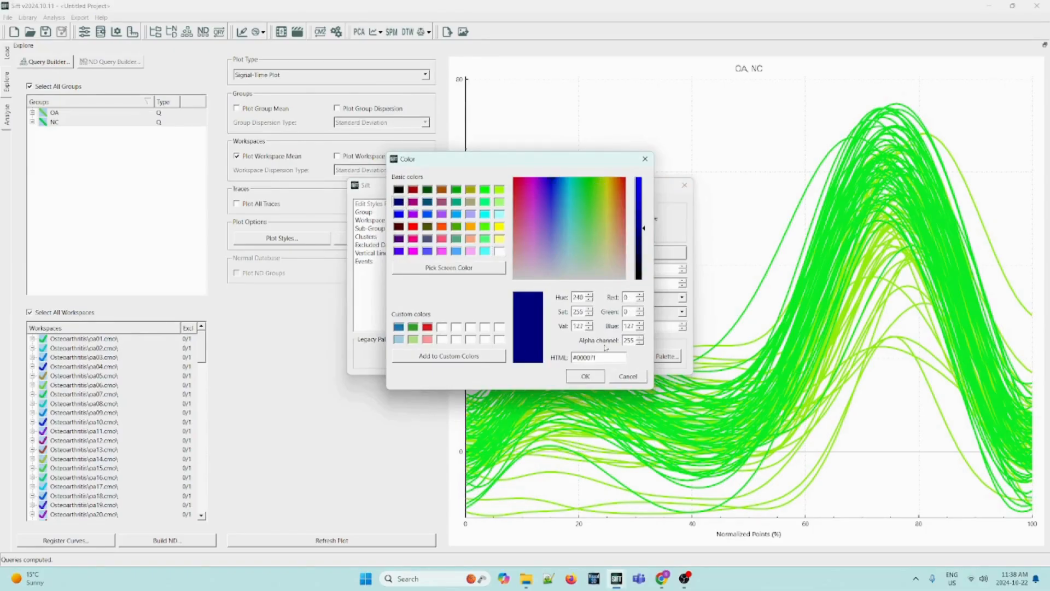
left_click(597, 372)
Set the NC group's color to dark green (#005500) and close the data styles
left_click(461, 212)
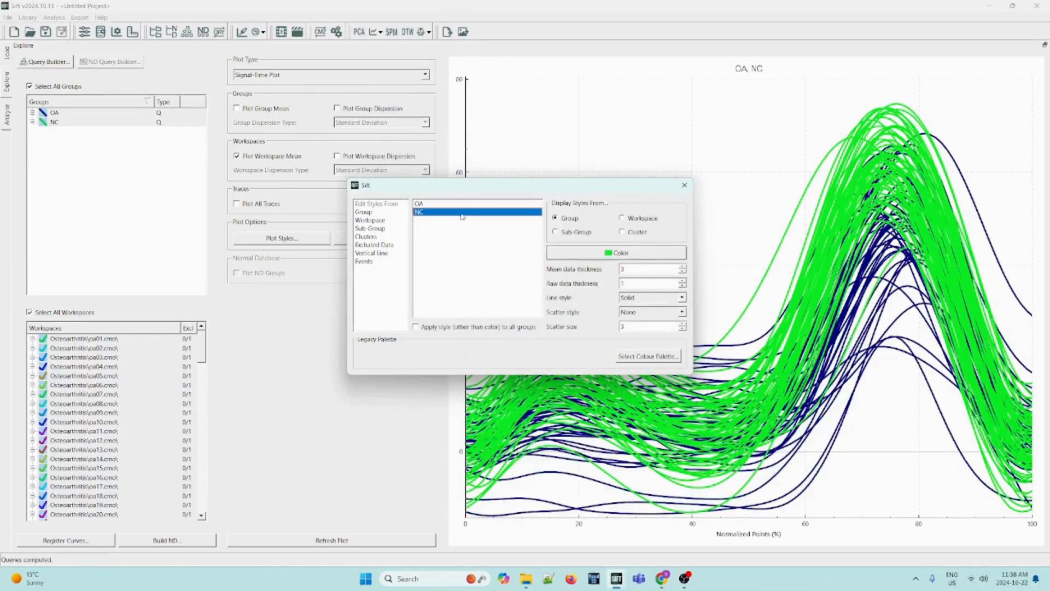
left_click(601, 253)
left_click(427, 190)
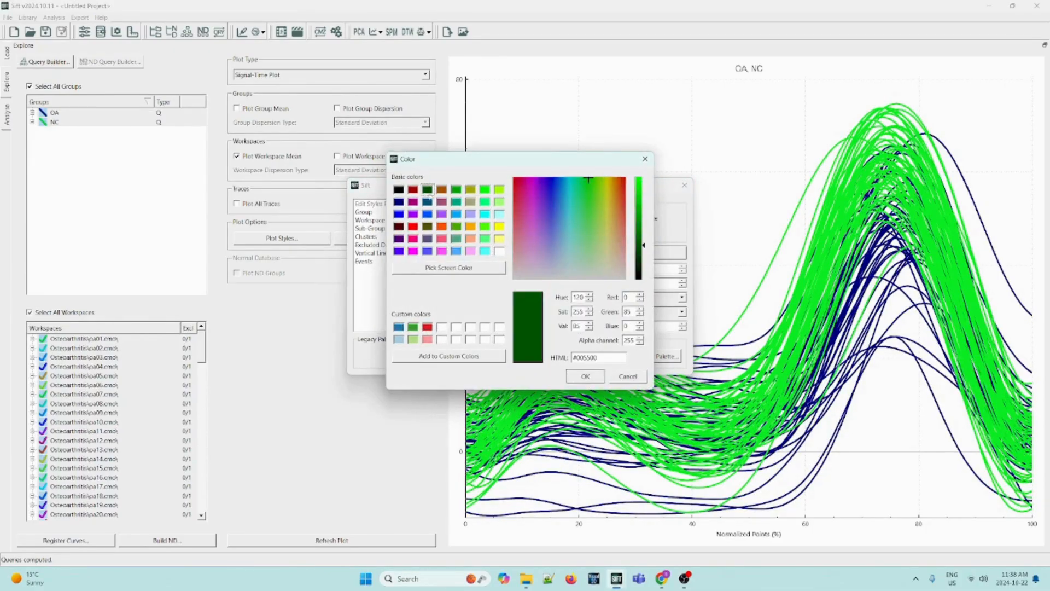
left_click(578, 376)
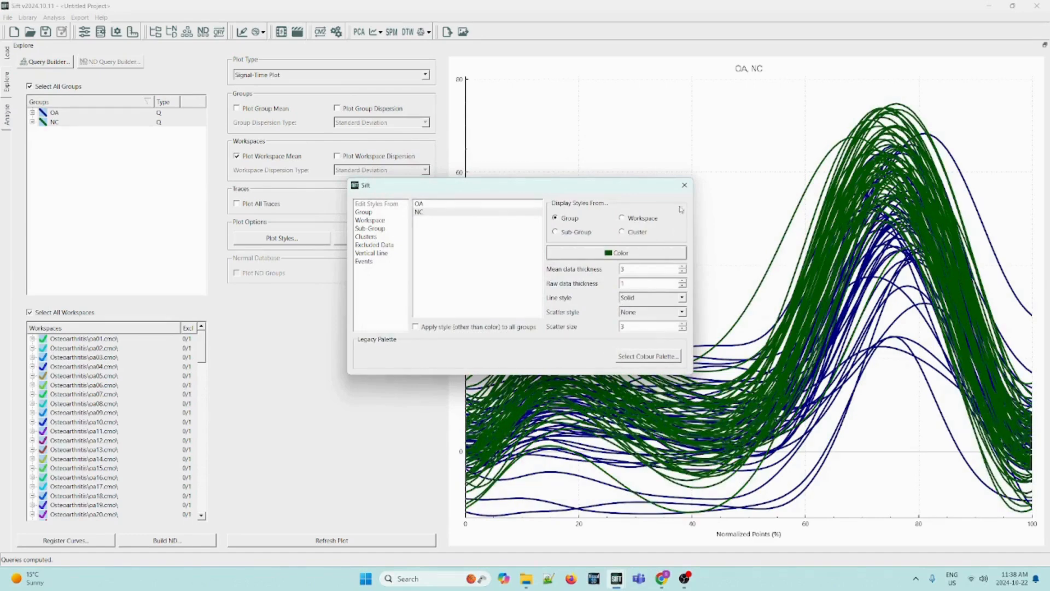
left_click(682, 188)
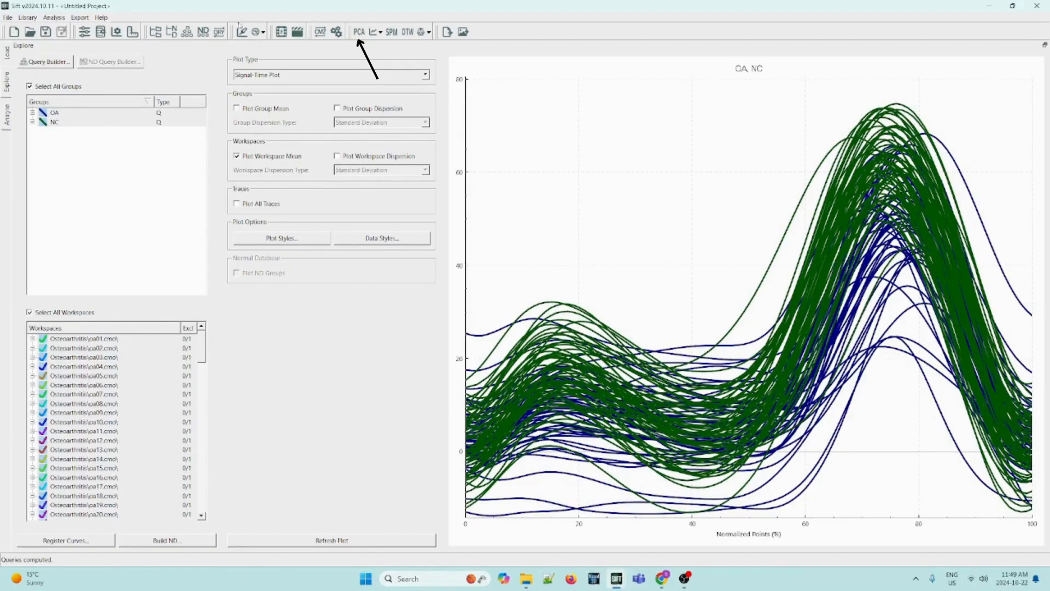
Run a principal component analysis named PCA OA NC with 4 PCs, using the workspace mean
left_click(364, 34)
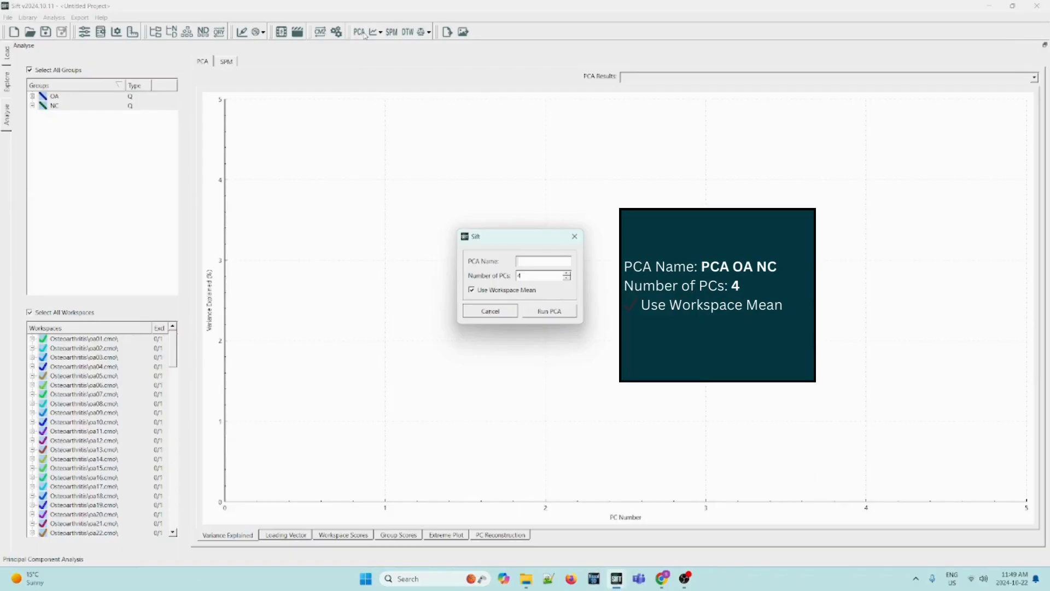
type("PCA OA NC")
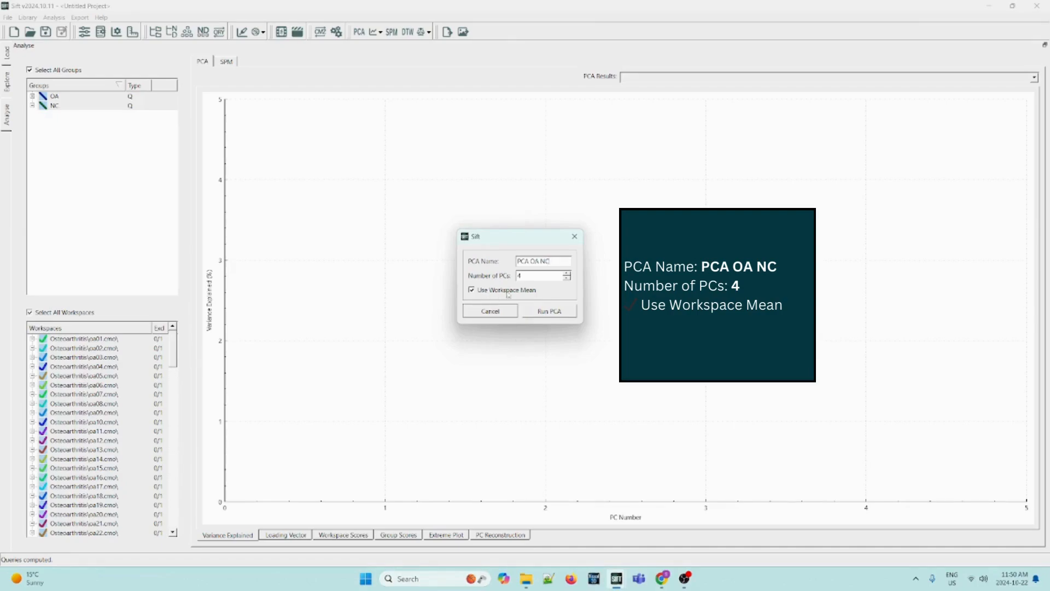
left_click(543, 312)
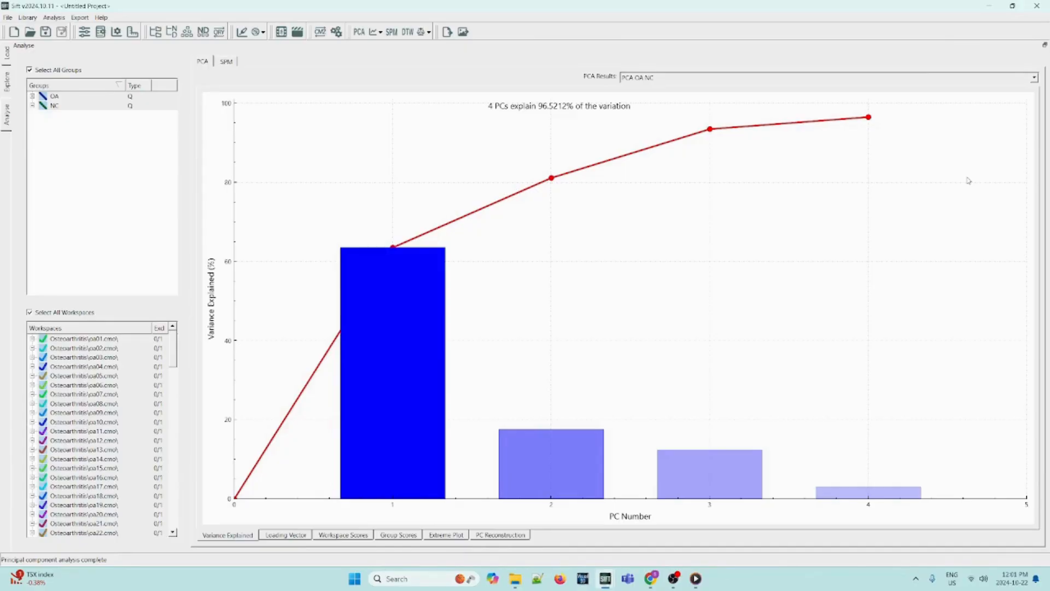
Inspect the variance explained by the first three principal components and the mean group scores for PC 1
left_click(414, 294)
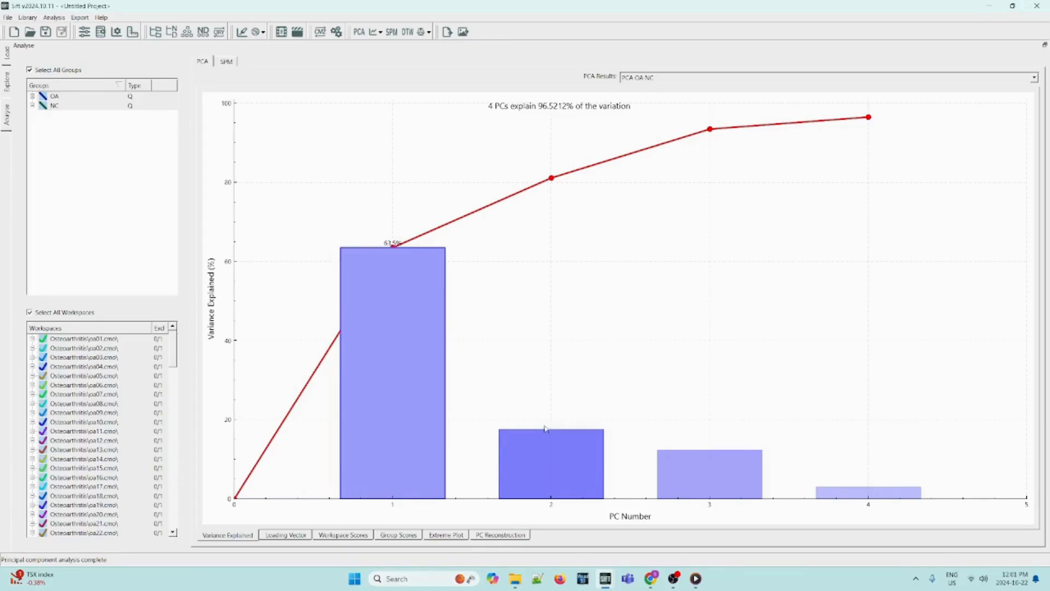
left_click(549, 452)
left_click(691, 479)
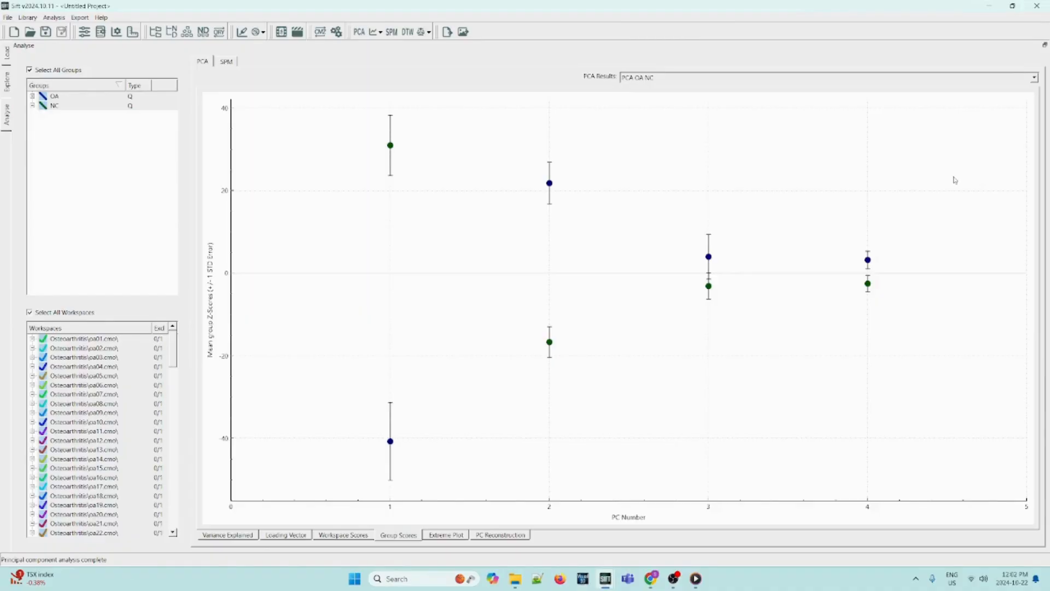
mouse_move(391, 146)
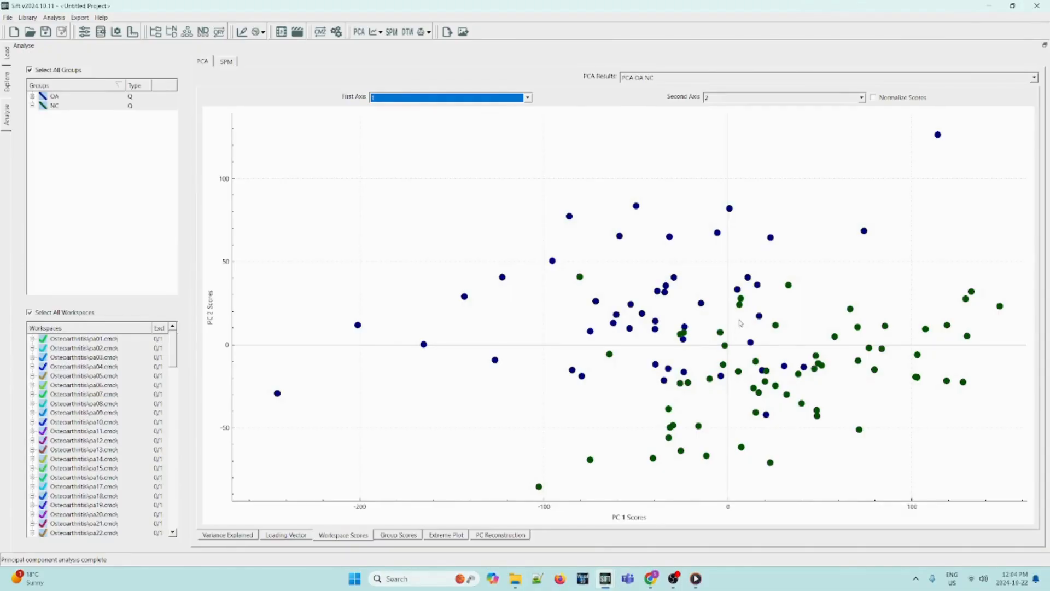
Highlight the OA workspace with the highest PC 2 score, view its trace in the signal-time plot, and return to the analysis
left_click(938, 136)
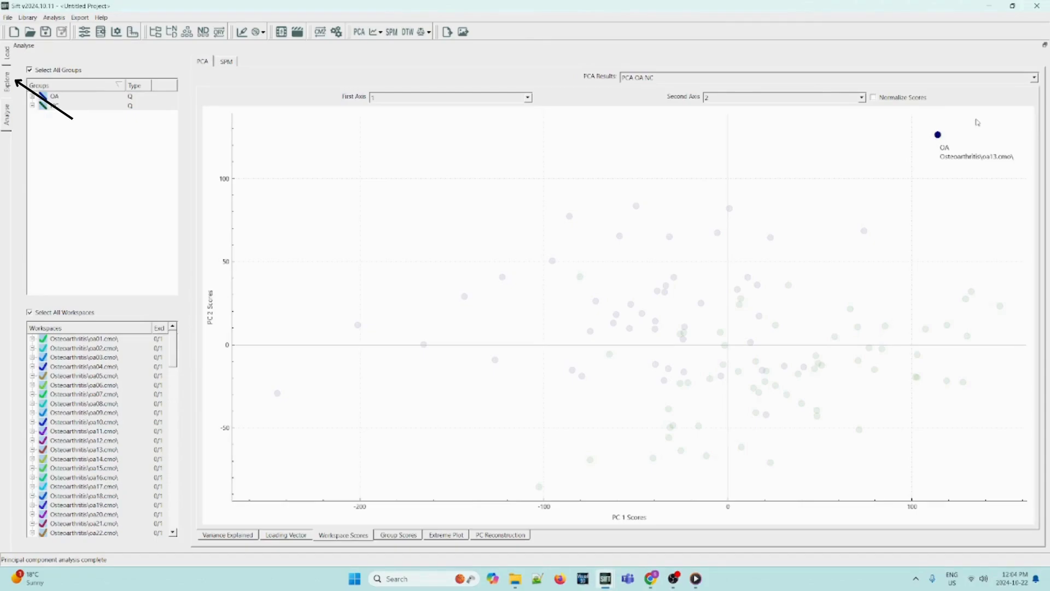
left_click(8, 82)
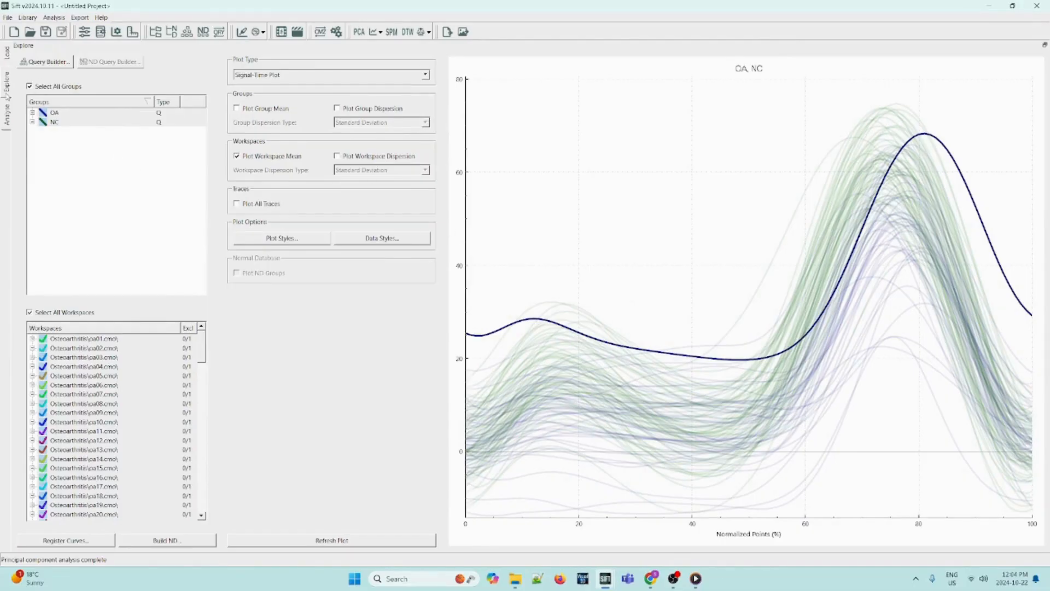
left_click(6, 113)
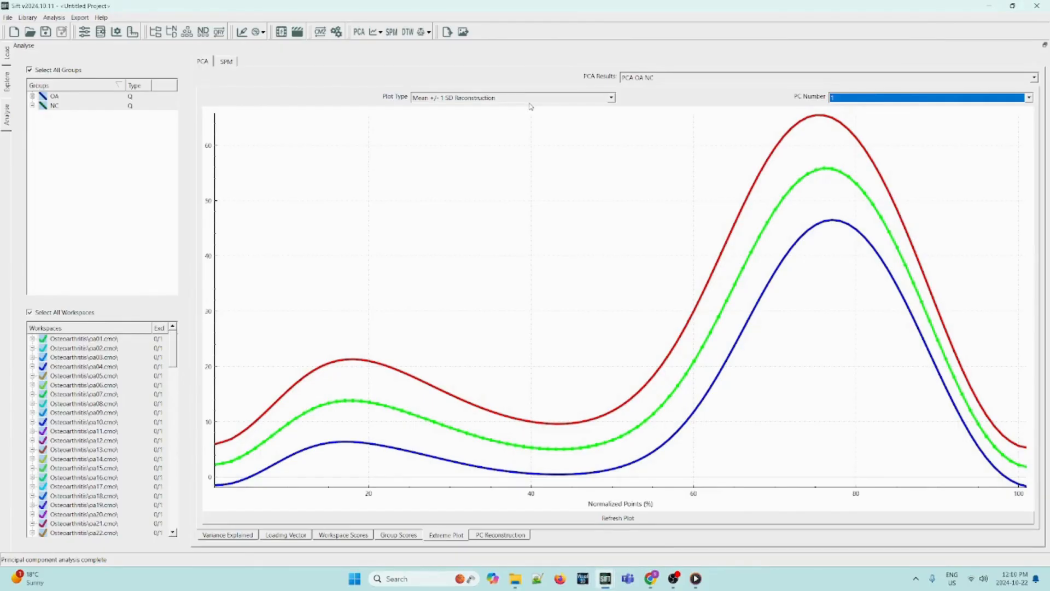
Set the extreme plot type to Mean and Slider for PC 1, and play and stop its animation
left_click(528, 97)
left_click(511, 156)
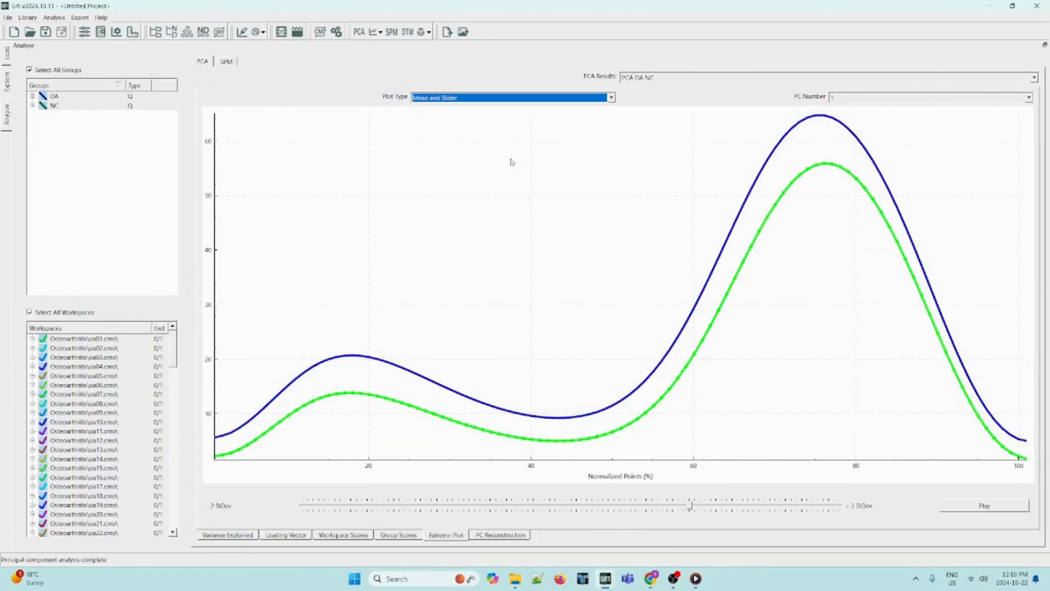
left_click(891, 101)
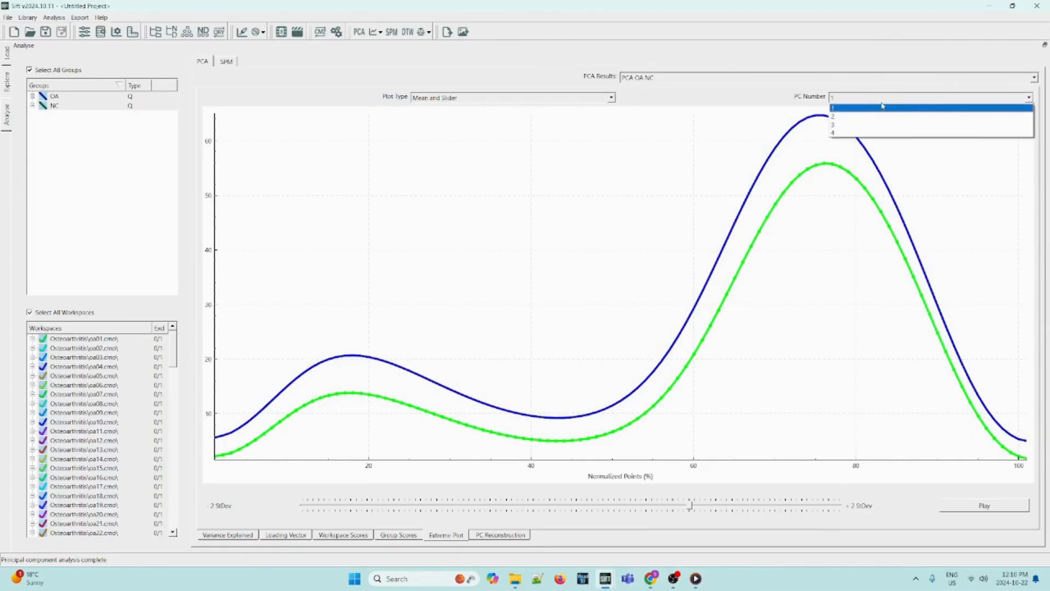
left_click(781, 99)
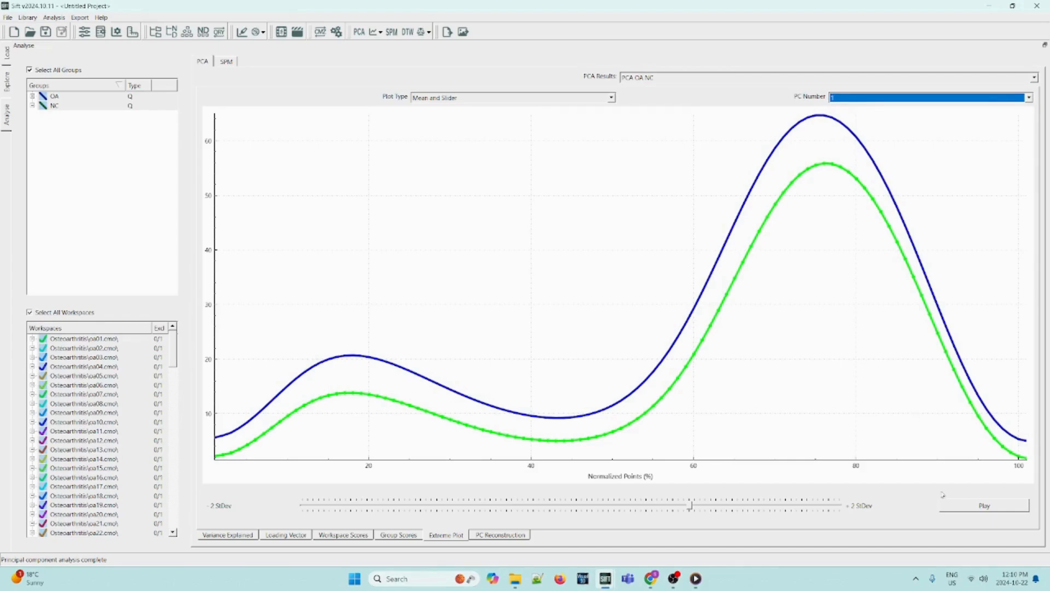
left_click(964, 510)
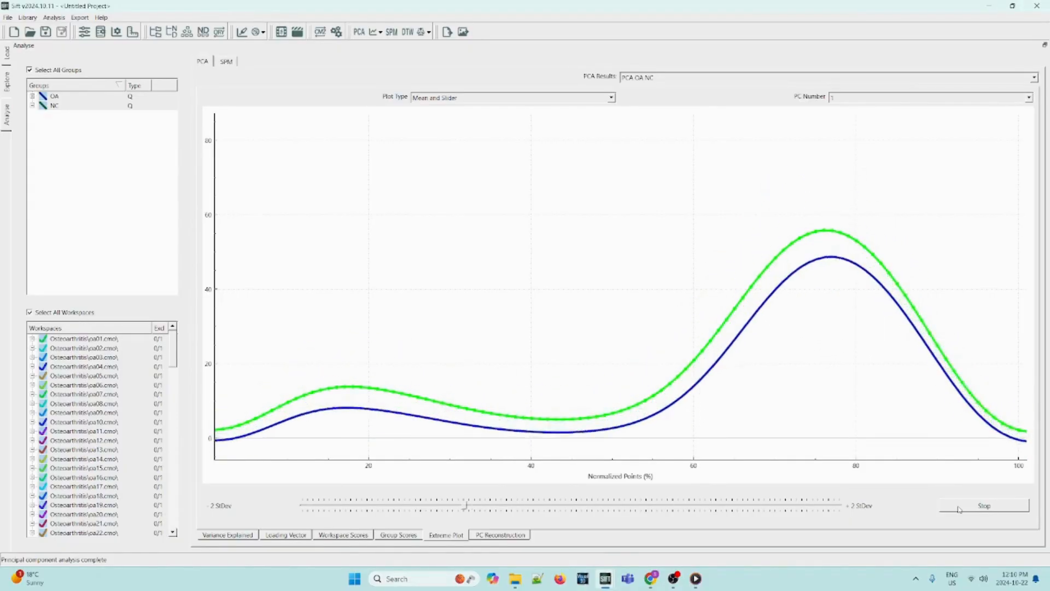
left_click(958, 508)
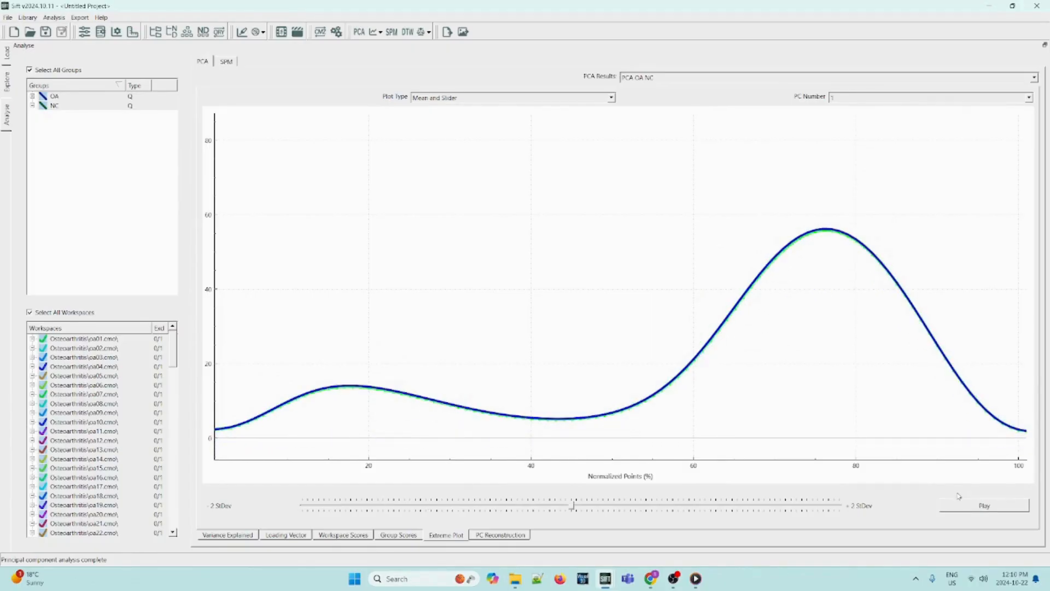
Switch the extreme plot to PC 2 and play its animation
left_click(922, 98)
left_click(901, 121)
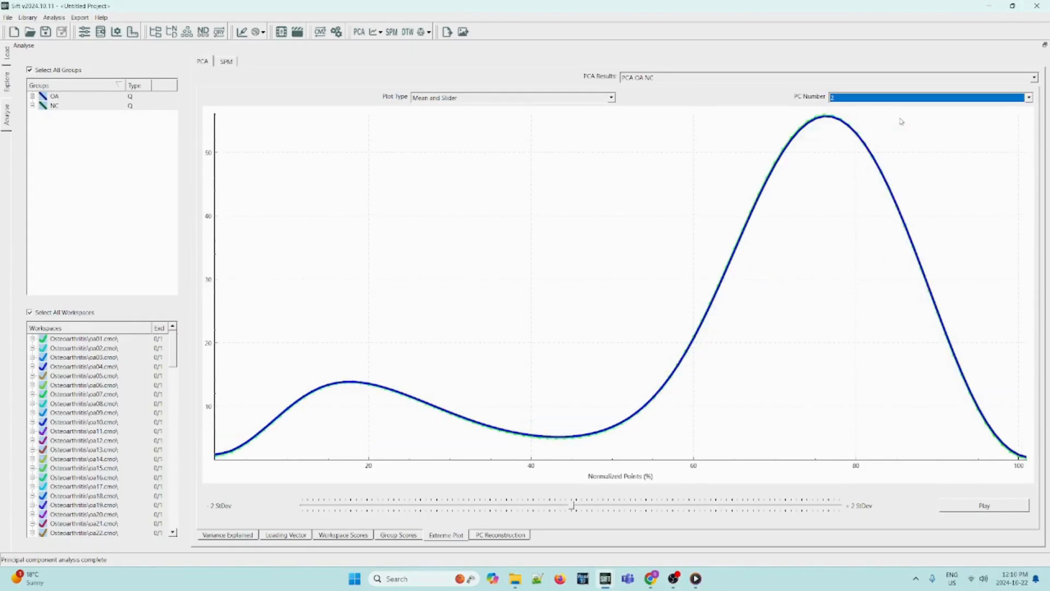
left_click(979, 509)
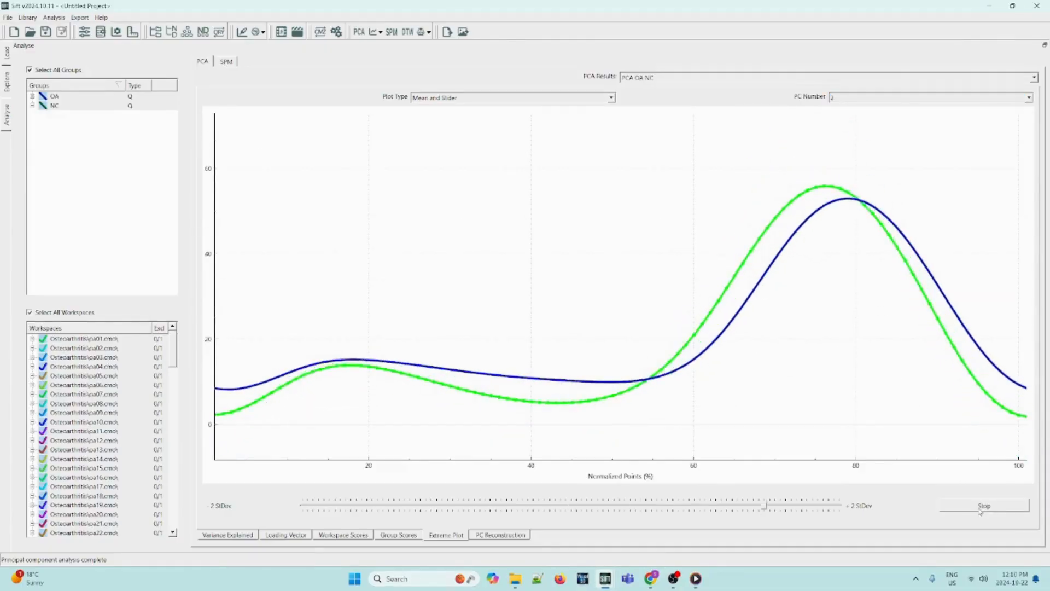